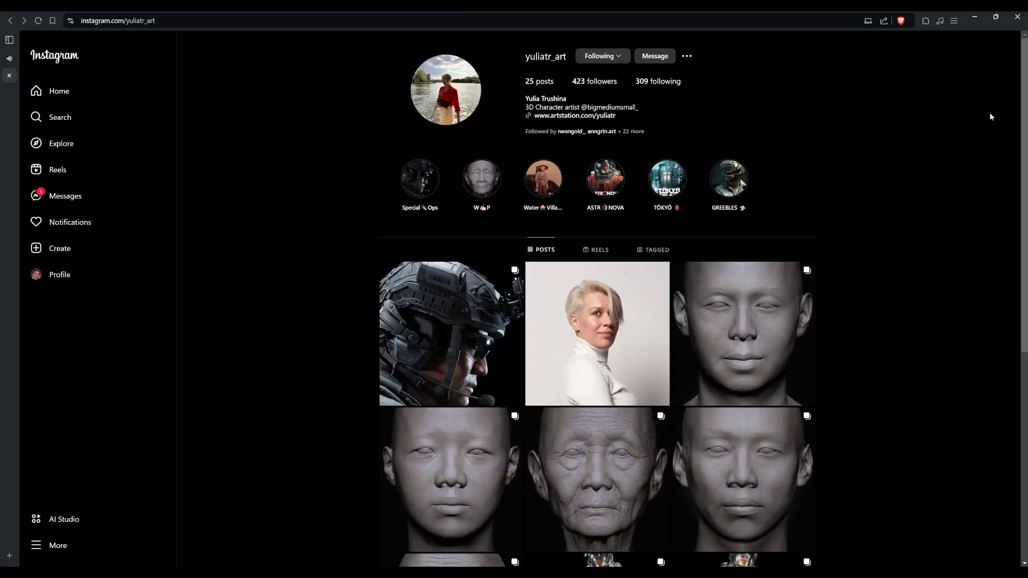
pyautogui.moveTo(1020, 97); pyautogui.dragTo(1026, 338)
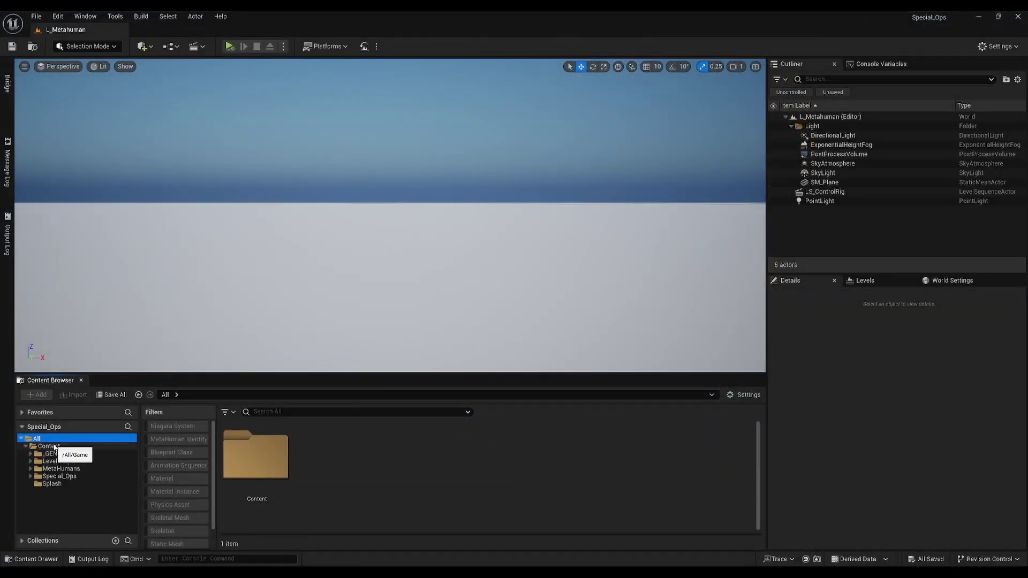
# Create a folder named MetahumanStaging inside the project's Content folder.
pyautogui.click(54, 447)
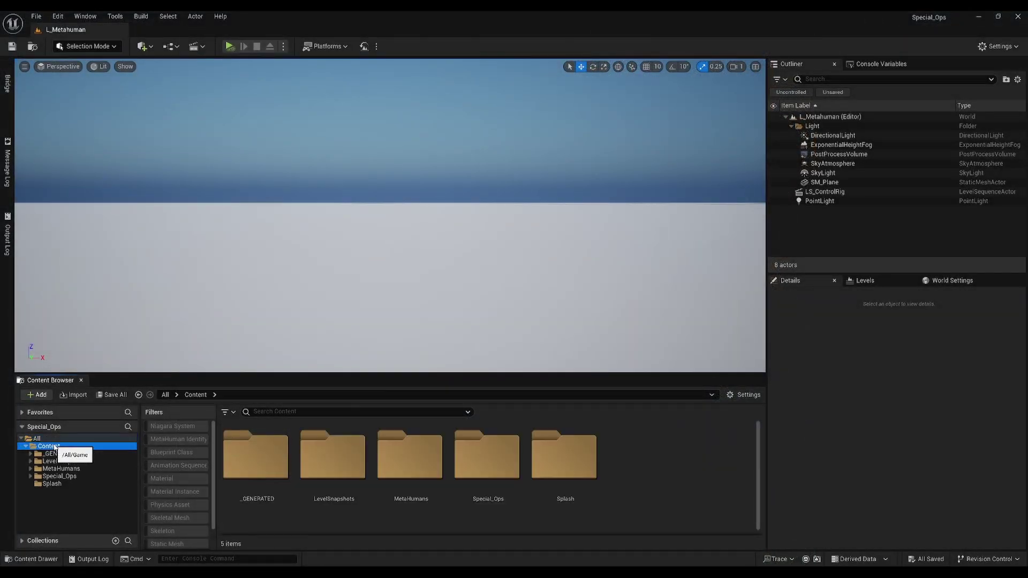
pyautogui.rightClick(54, 448)
pyautogui.click(96, 234)
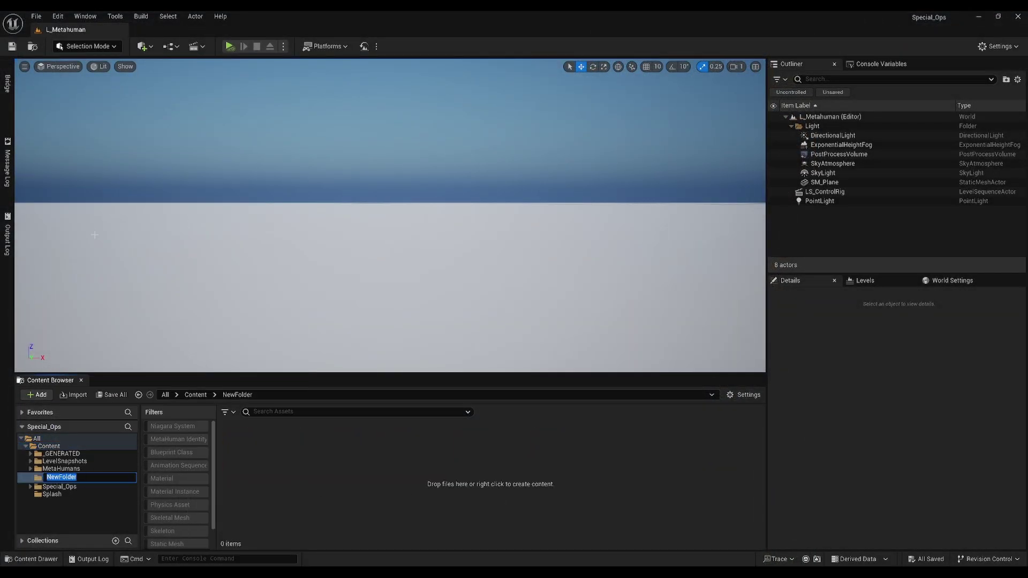
pyautogui.write('MetahumanStaging')
pyautogui.press('Return')
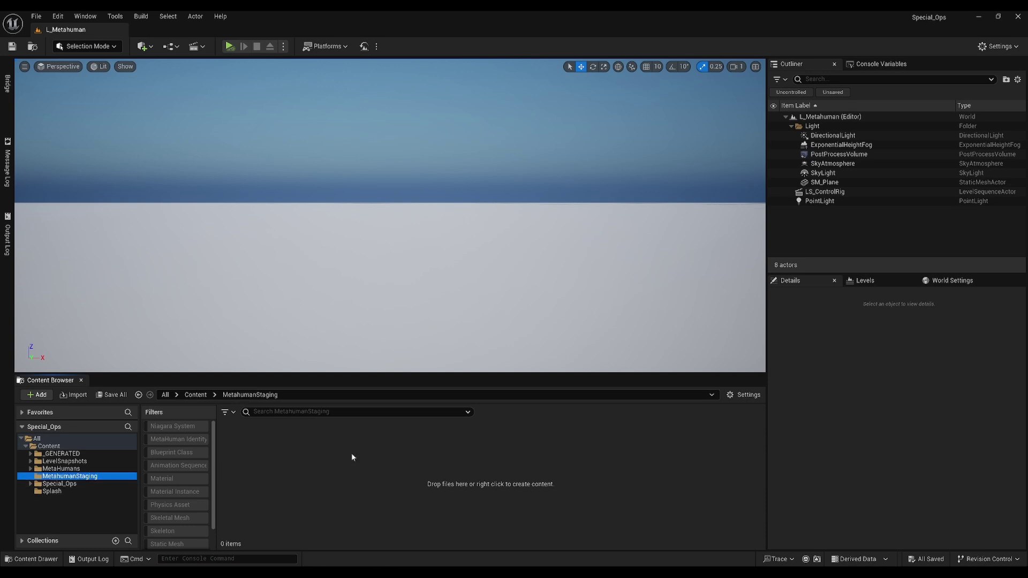
# Browse to Special_Ops/Characters/ControlRig/Meshes/Modular and filter its assets by "michael".
pyautogui.click(30, 484)
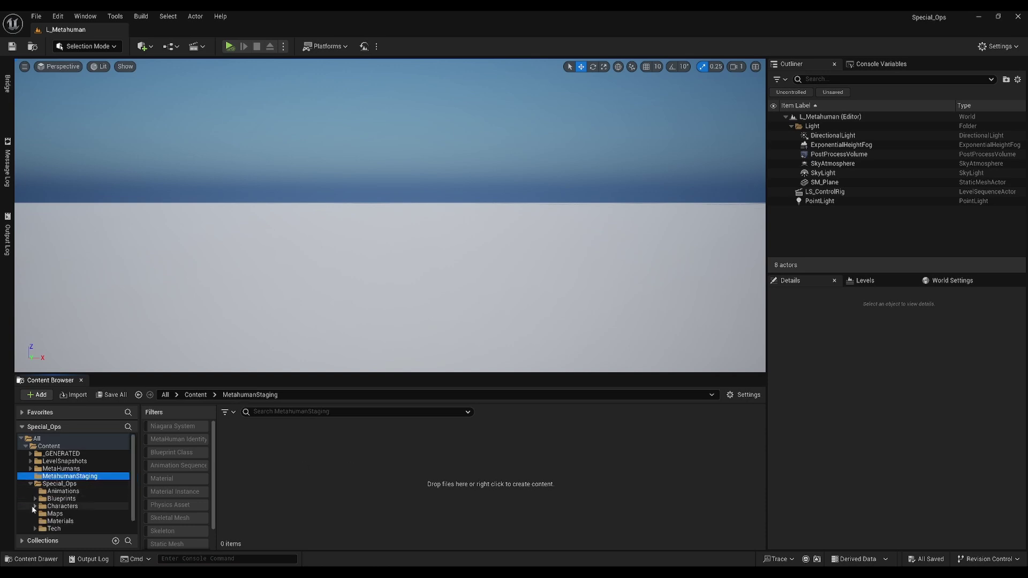
pyautogui.click(35, 507)
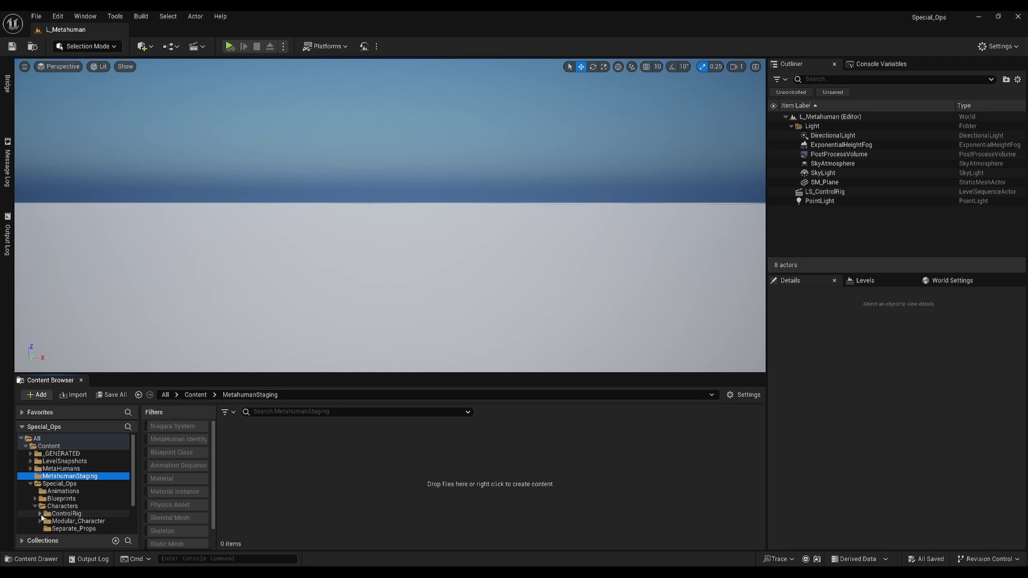
pyautogui.click(40, 514)
pyautogui.scroll(-1, 59, 508)
pyautogui.click(67, 506)
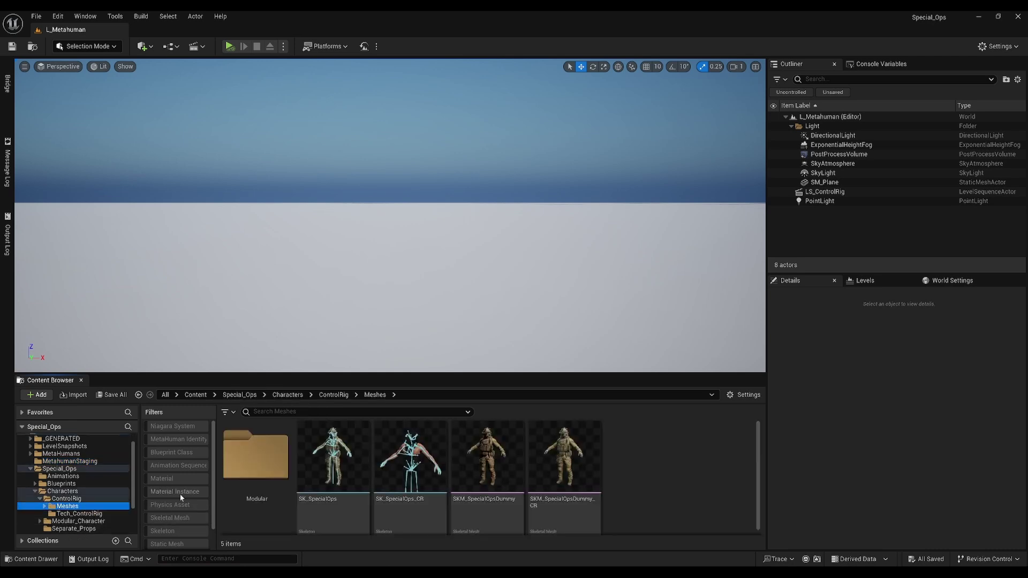
pyautogui.doubleClick(256, 455)
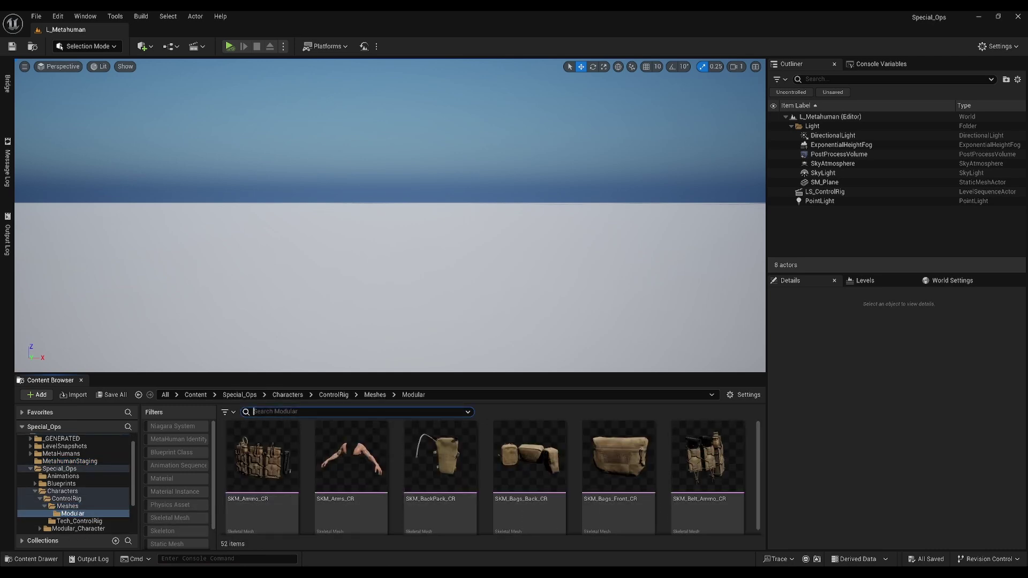
pyautogui.write('michael')
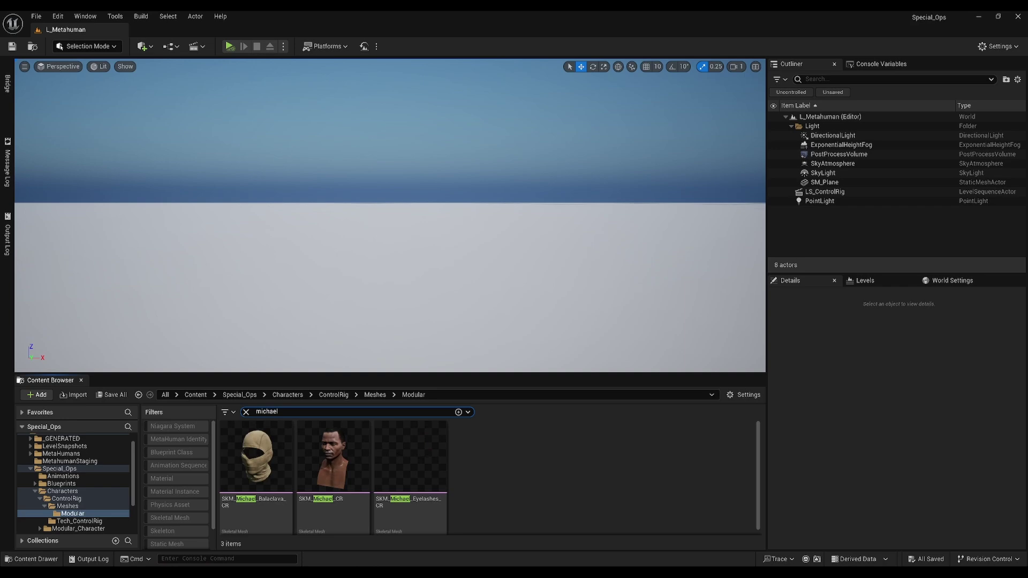
# Make an advanced copy of the SKM_Michael_CR skeletal mesh in the MetahumanStaging folder and open that folder.
pyautogui.moveTo(333, 460); pyautogui.dragTo(94, 463)
pyautogui.click(129, 500)
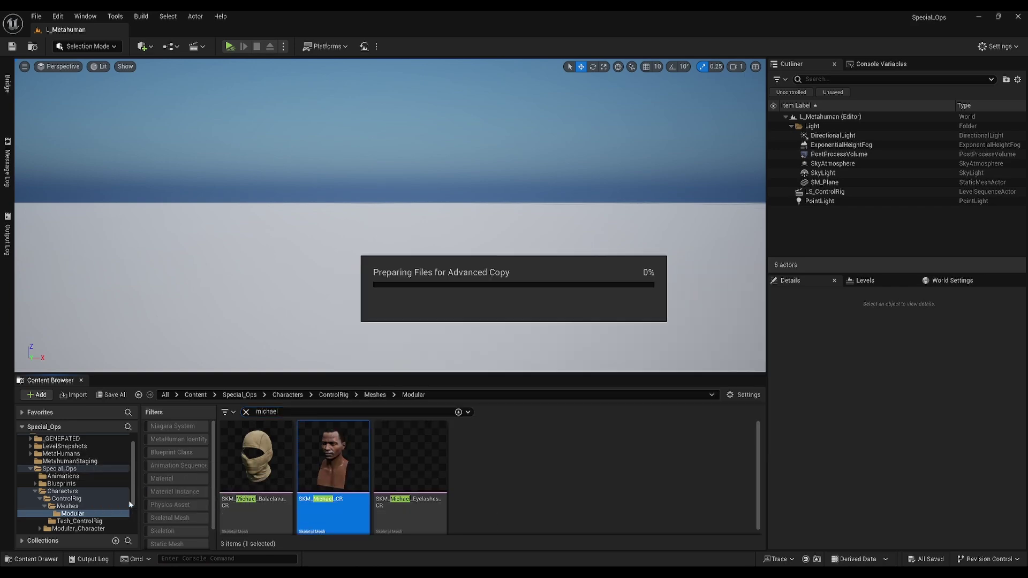
pyautogui.click(634, 431)
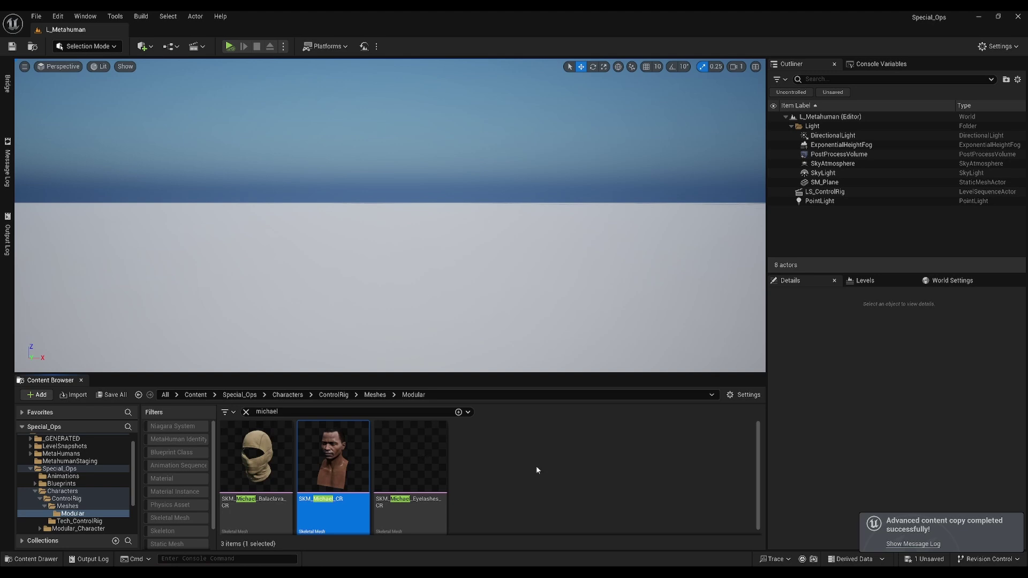
pyautogui.click(70, 461)
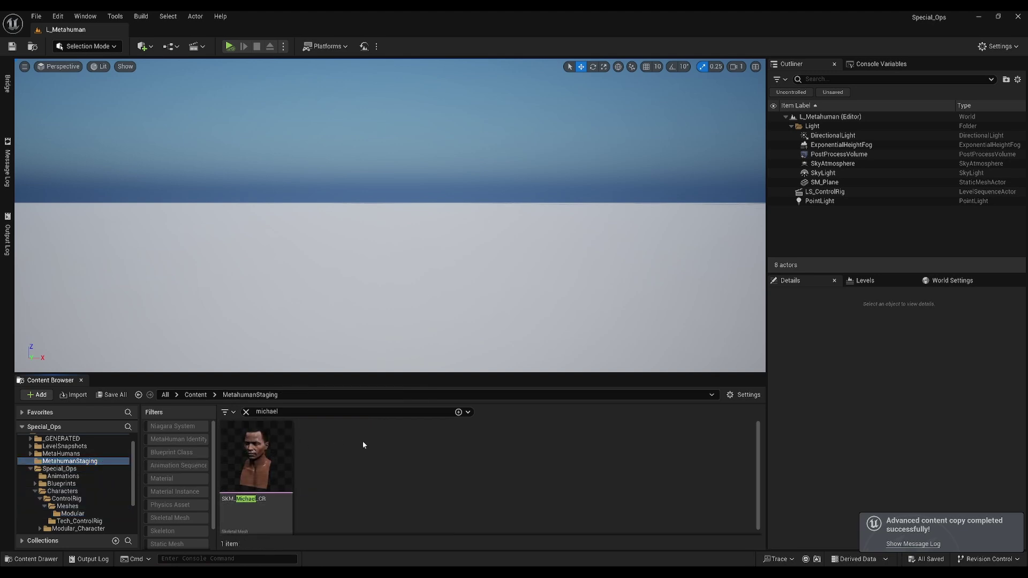
# Look up the MetaHuman plugin by searching the project's plugins for "metahuman".
pyautogui.click(59, 16)
pyautogui.click(86, 175)
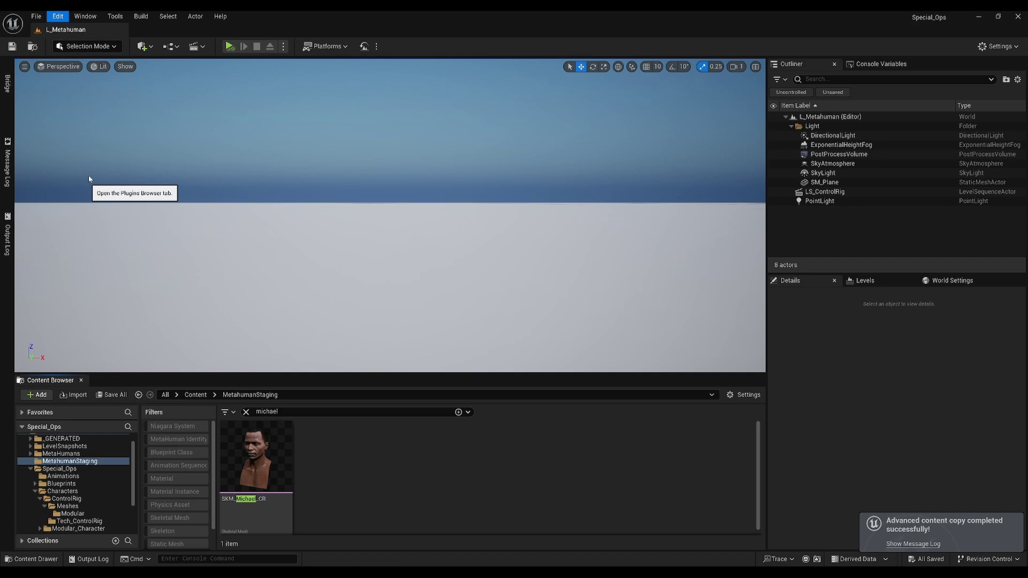
pyautogui.write('metahuman')
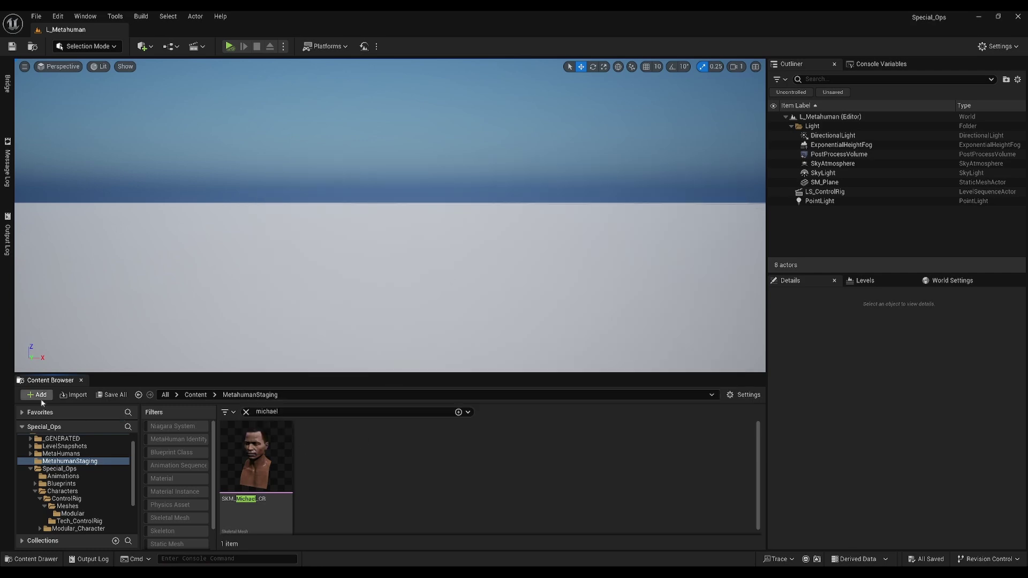
# Create a MetaHuman Identity asset named Michael in MetahumanStaging and open it docked beside the L_Metahuman level.
pyautogui.click(40, 398)
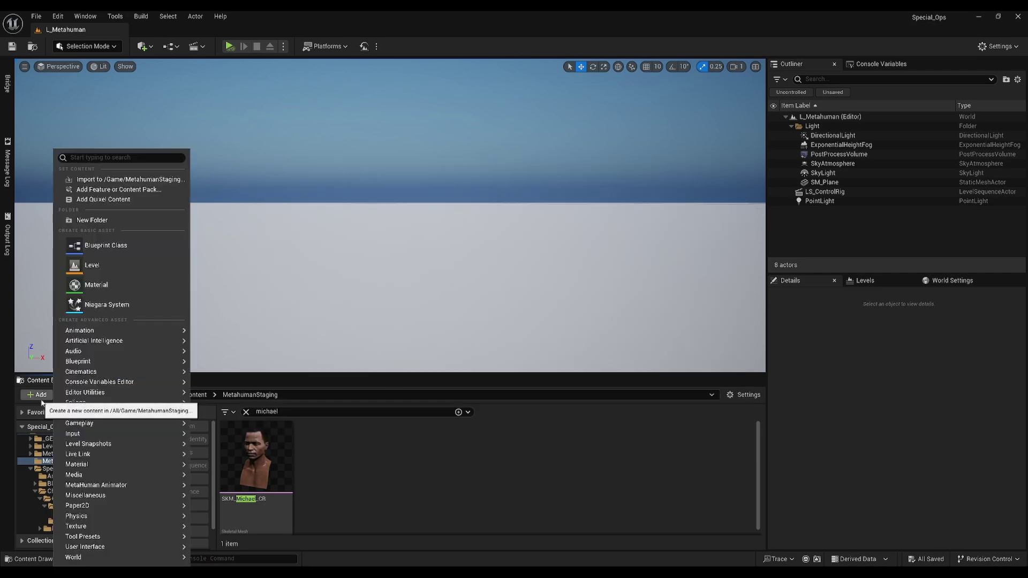
pyautogui.moveTo(101, 486)
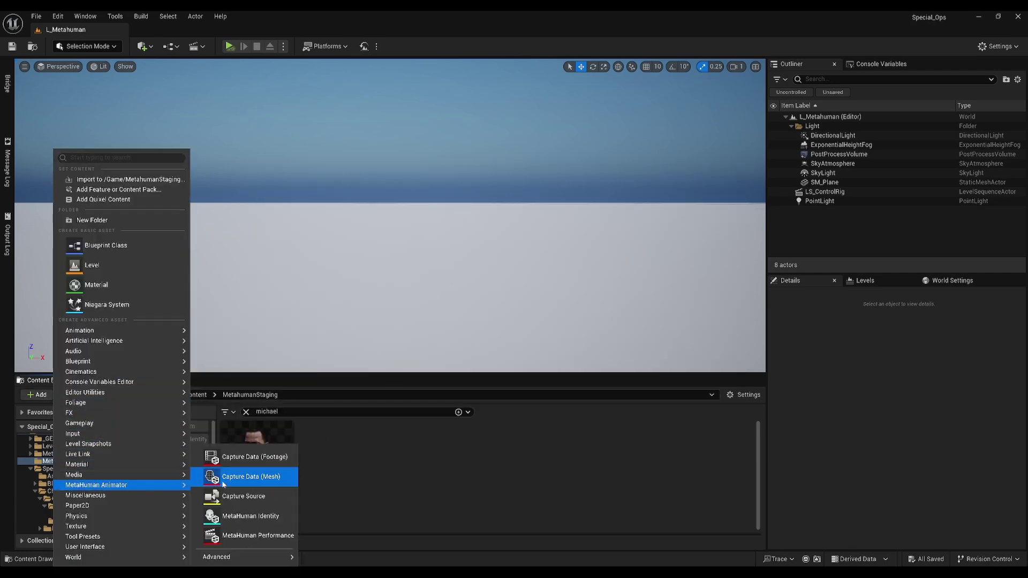
pyautogui.click(239, 517)
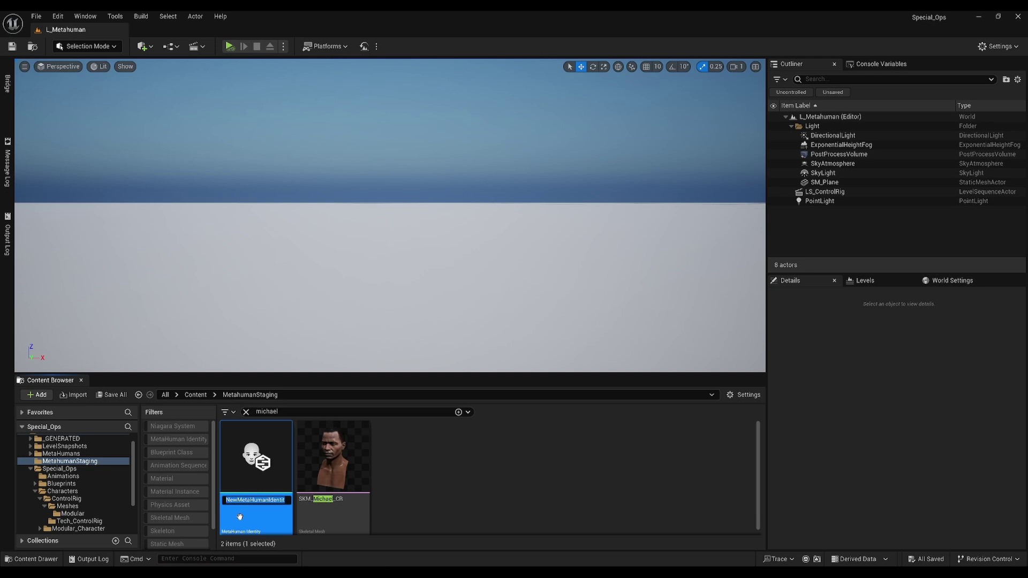
pyautogui.write('Michael')
pyautogui.press('Return')
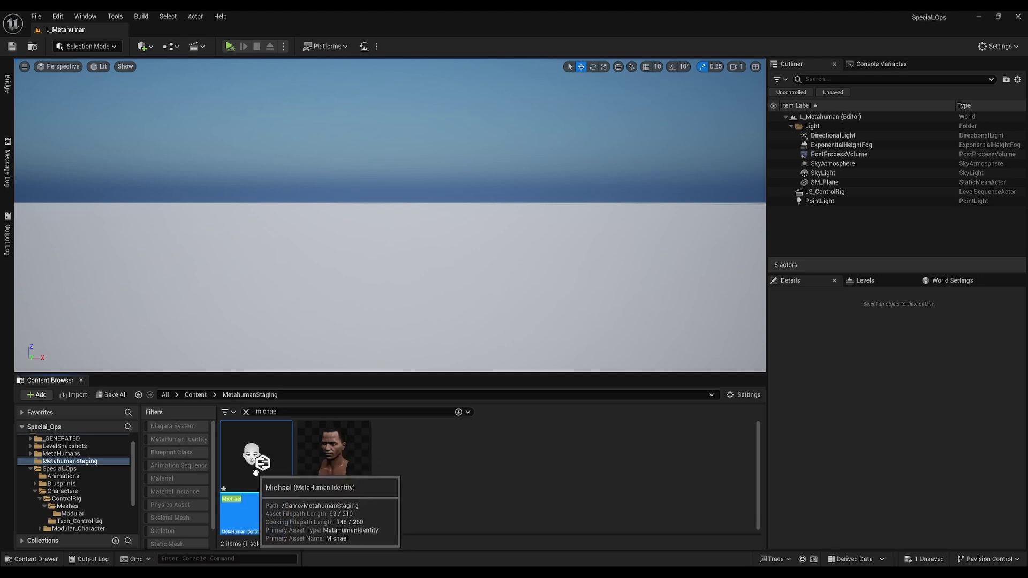
pyautogui.doubleClick(256, 472)
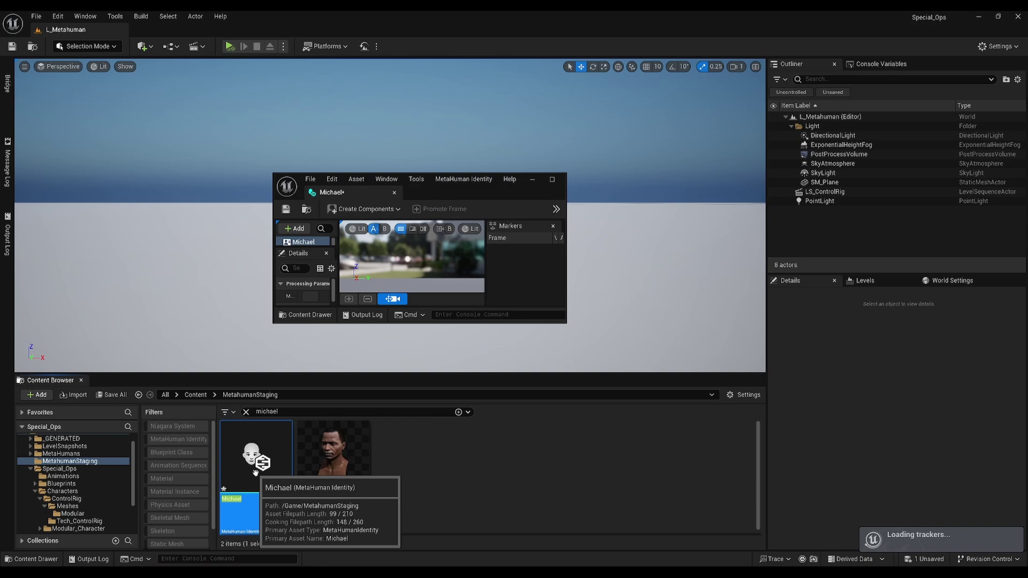
pyautogui.moveTo(367, 193); pyautogui.dragTo(179, 27)
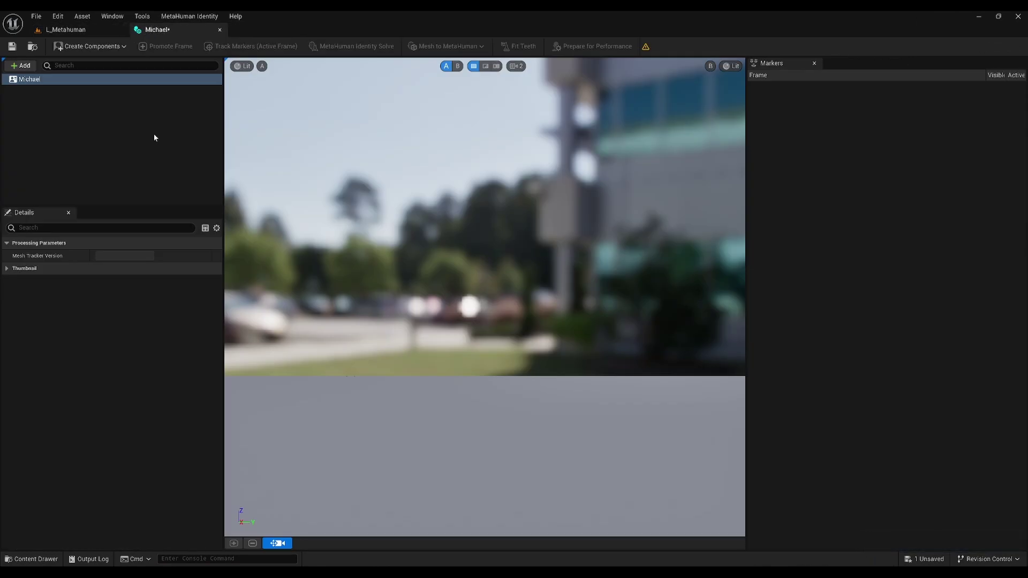
# Create the identity's components from the SKM_Michael_CR mesh stored in MetahumanStaging.
pyautogui.click(88, 47)
pyautogui.moveTo(89, 74)
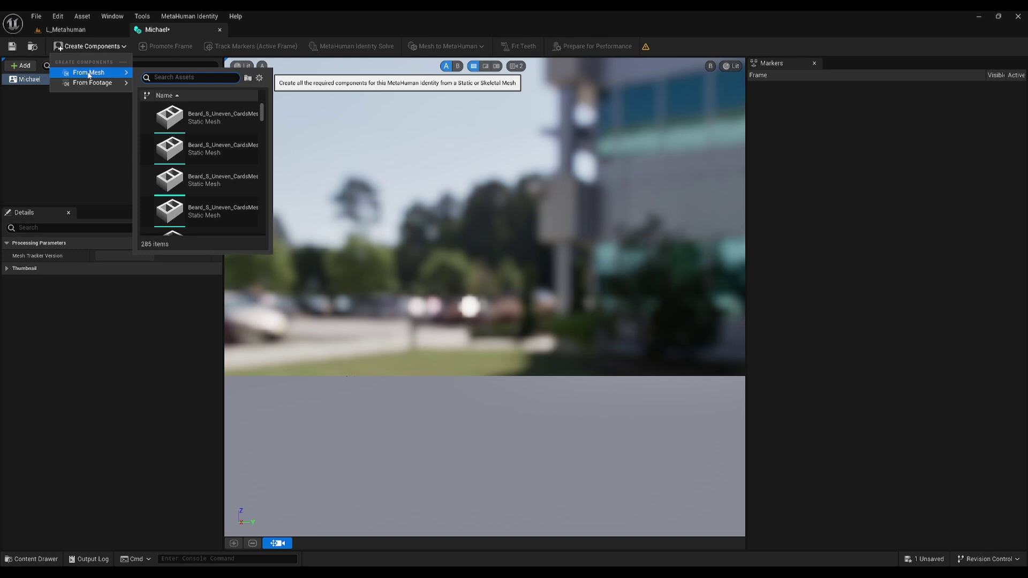
pyautogui.write('mi')
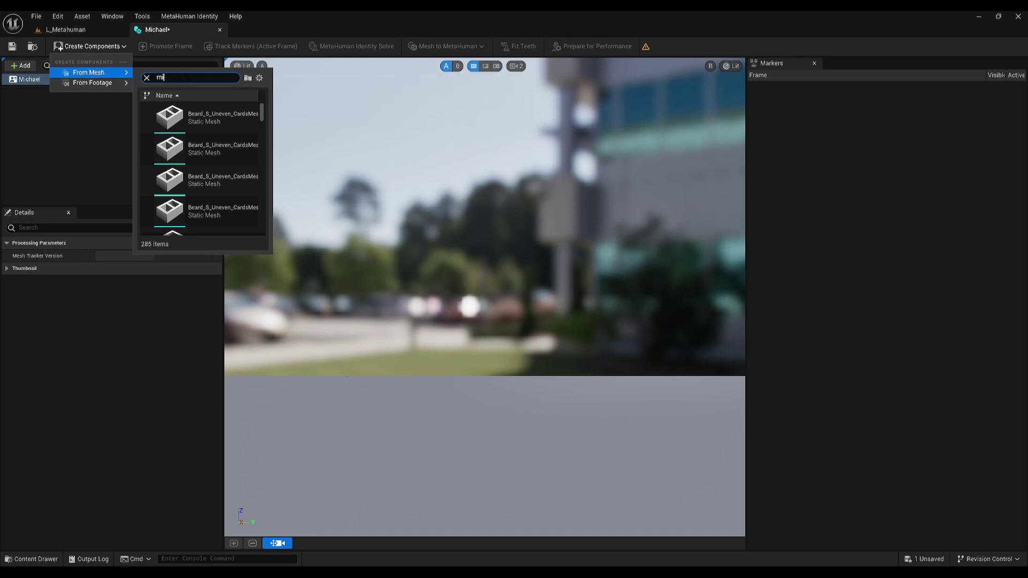
pyautogui.write('chael')
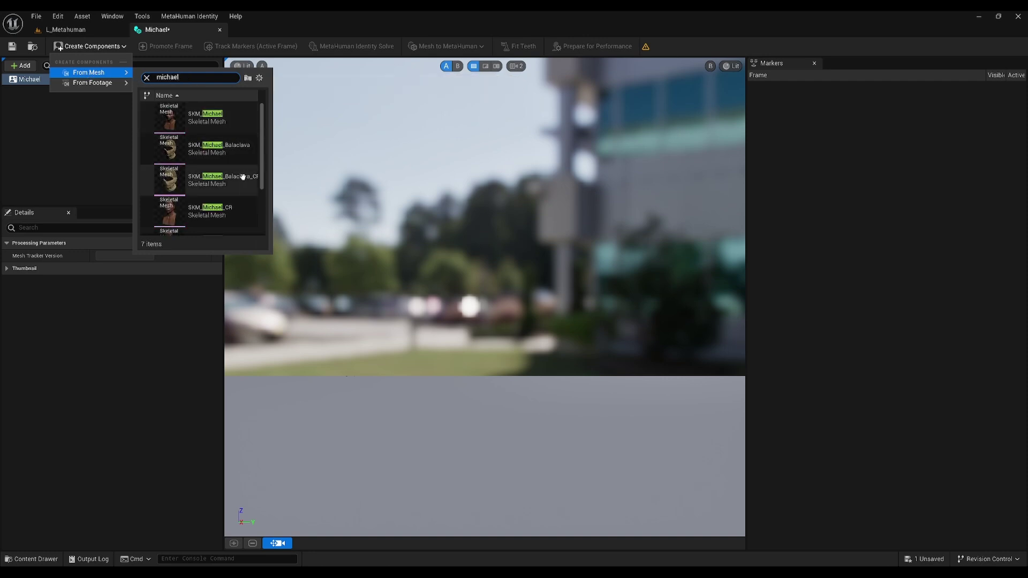
pyautogui.scroll(-3, 255, 183)
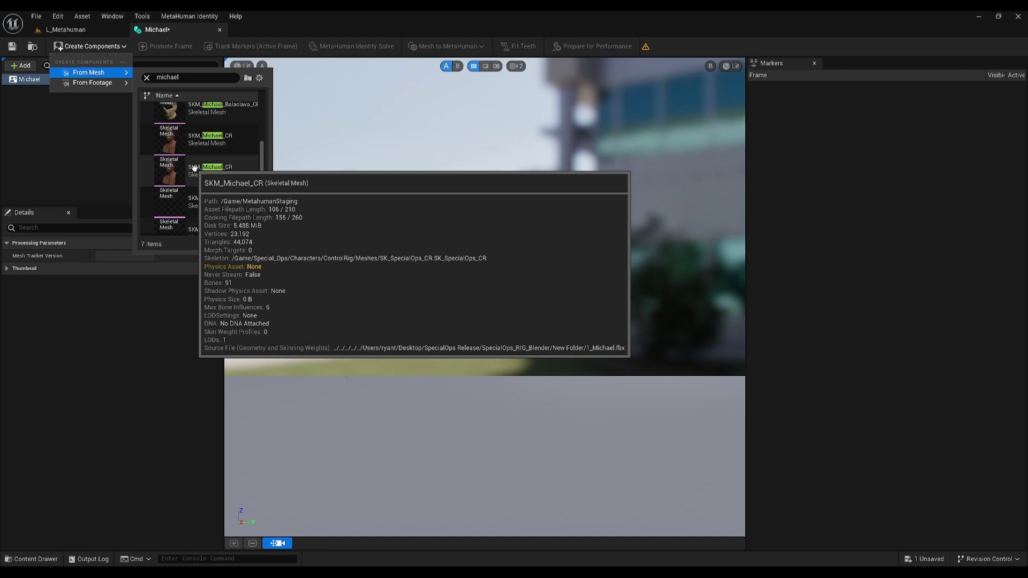
pyautogui.click(194, 168)
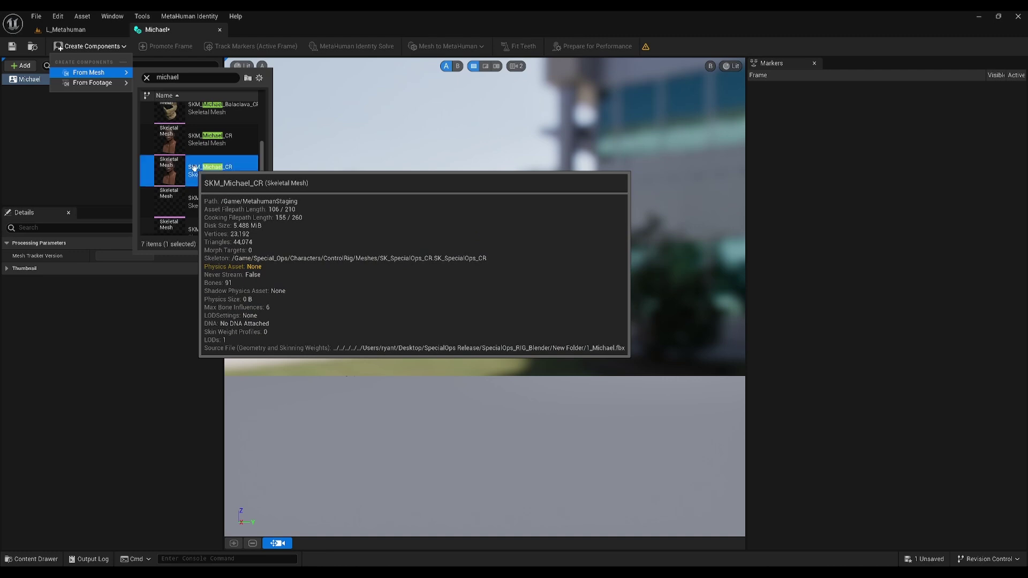
pyautogui.doubleClick(194, 167)
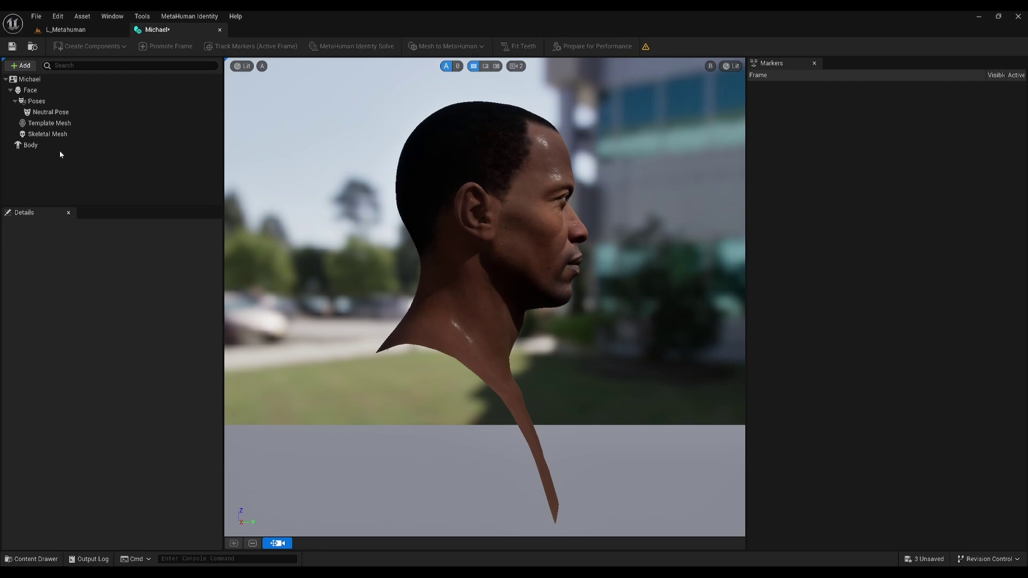
# Narrow the camera's field of view to about 19, select the Neutral Pose, and frame the head centred and facing forward.
pyautogui.moveTo(621, 236); pyautogui.dragTo(354, 235, button='right')
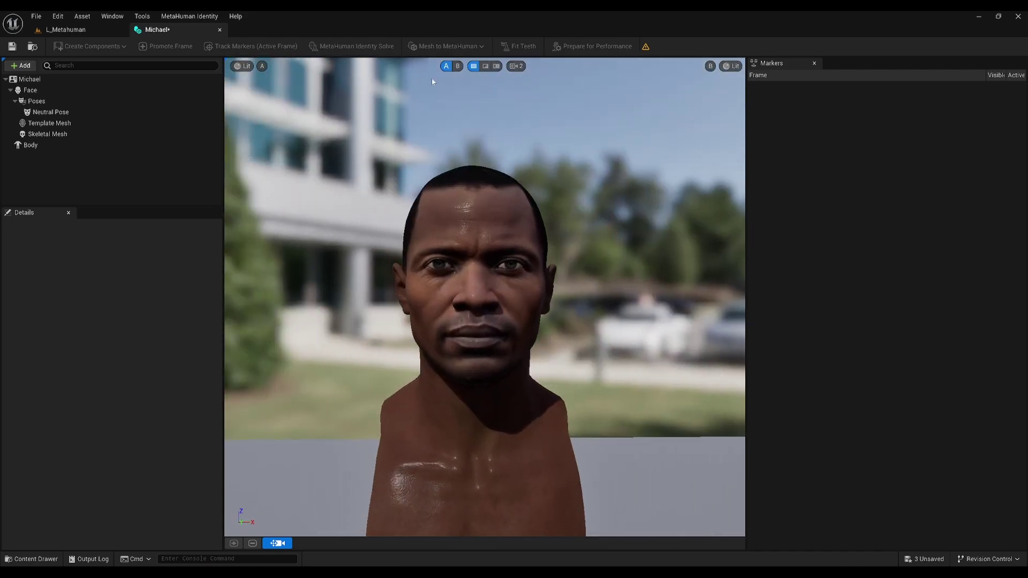
pyautogui.click(516, 67)
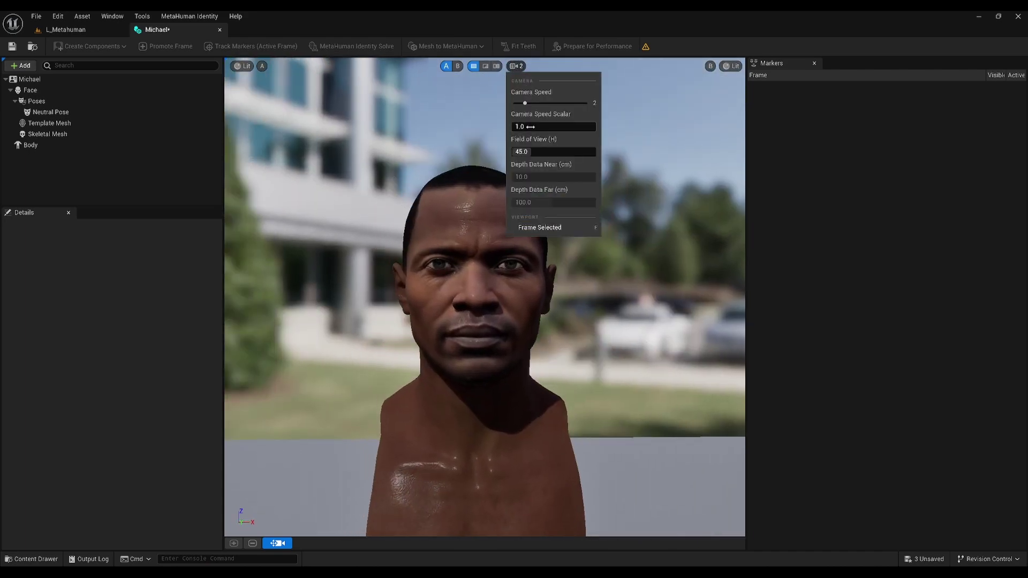
pyautogui.moveTo(530, 152)
pyautogui.mouseDown()
pyautogui.moveTo(501, 152)
pyautogui.moveTo(511, 152)
pyautogui.mouseUp()
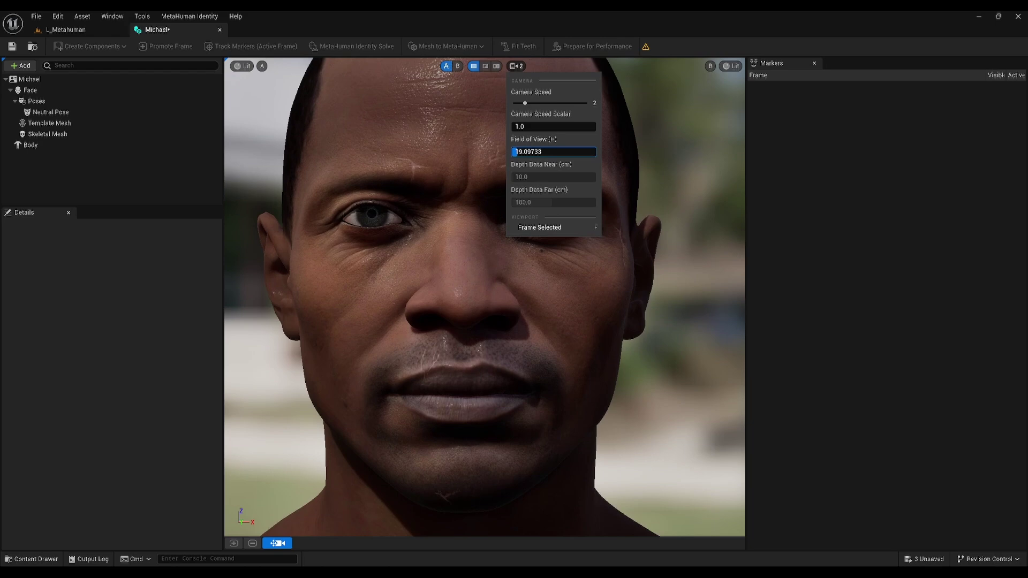
pyautogui.click(442, 186)
pyautogui.moveTo(485, 298)
pyautogui.mouseDown(button='right')
pyautogui.moveTo(563, 249)
pyautogui.moveTo(450, 257)
pyautogui.moveTo(471, 257)
pyautogui.moveTo(493, 295)
pyautogui.mouseUp(button='right')
pyautogui.moveTo(493, 294); pyautogui.dragTo(476, 262, button='middle')
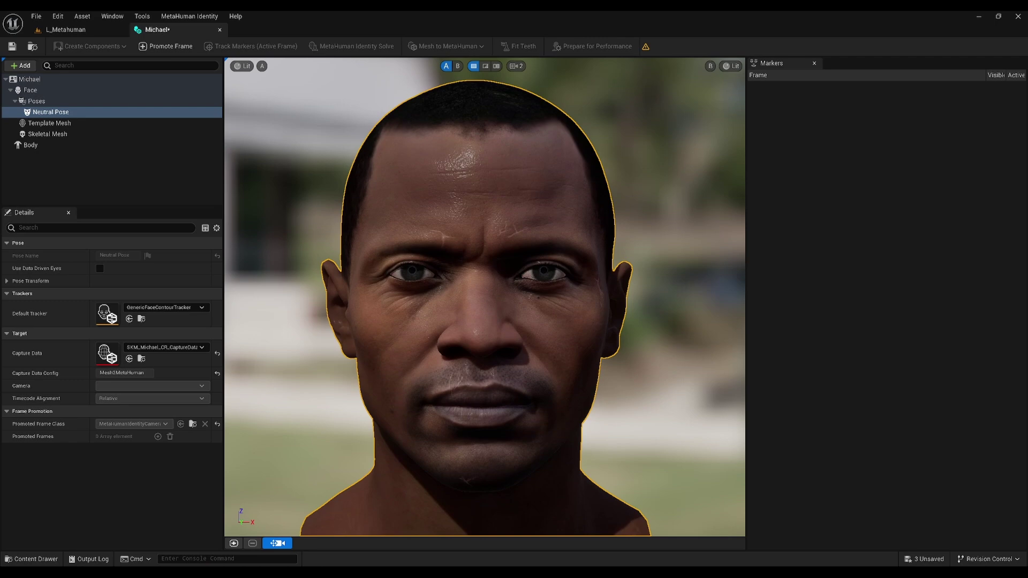
pyautogui.moveTo(452, 211); pyautogui.dragTo(461, 209, button='middle')
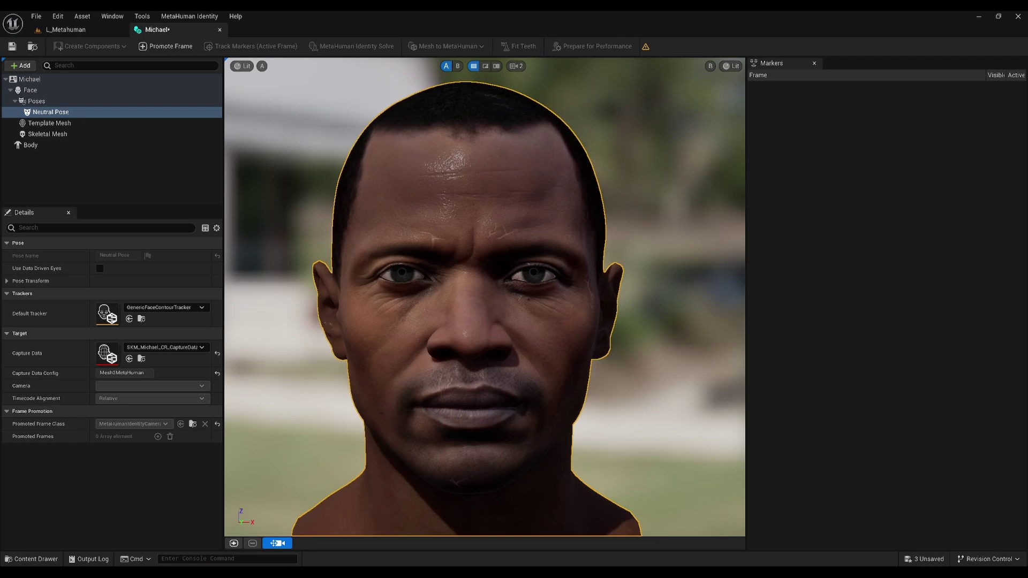
pyautogui.moveTo(461, 209); pyautogui.dragTo(453, 208, button='right')
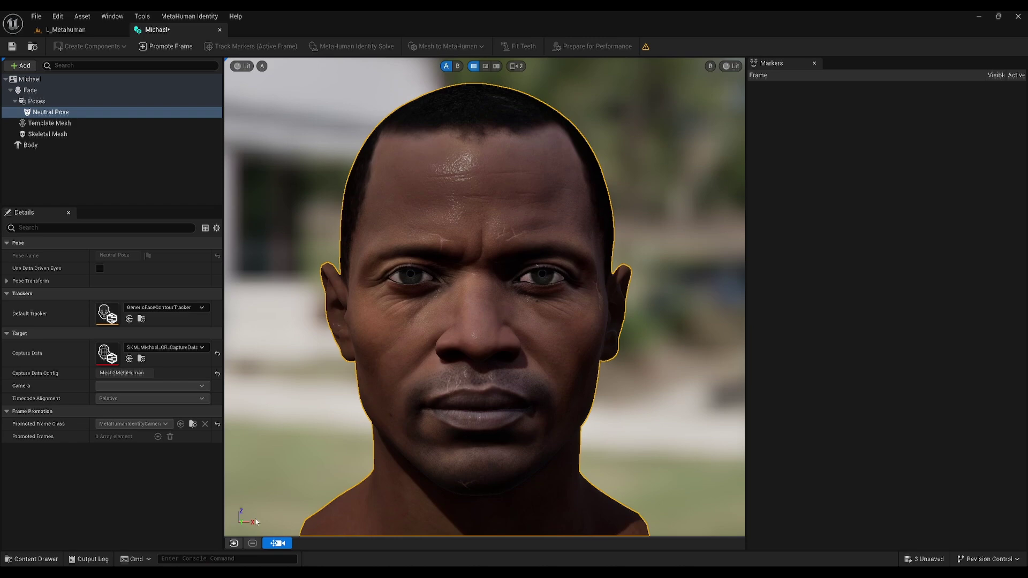
# Promote the current view as the front view frame and track the facial markers on Frame 0.
pyautogui.click(233, 543)
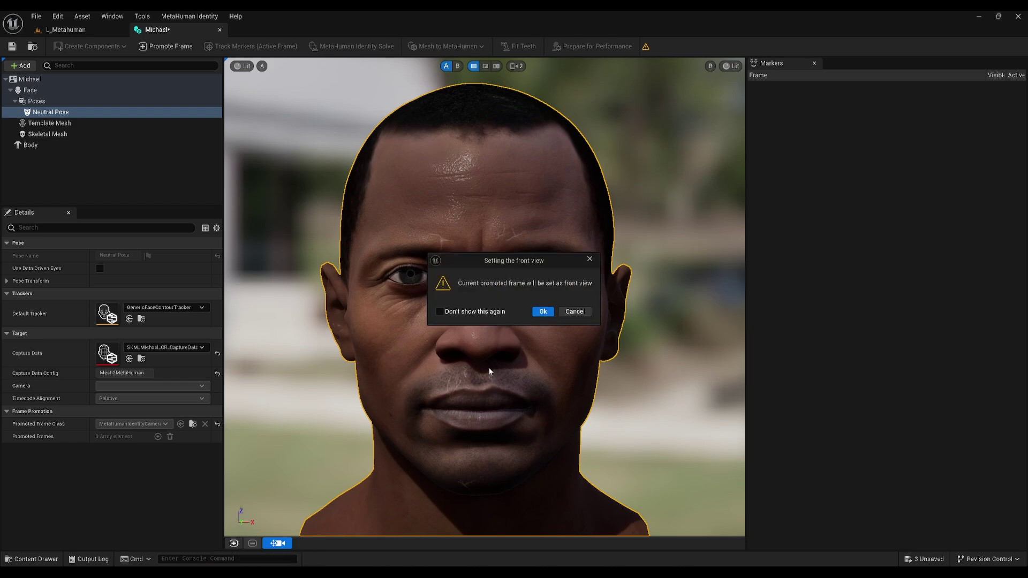
pyautogui.click(543, 312)
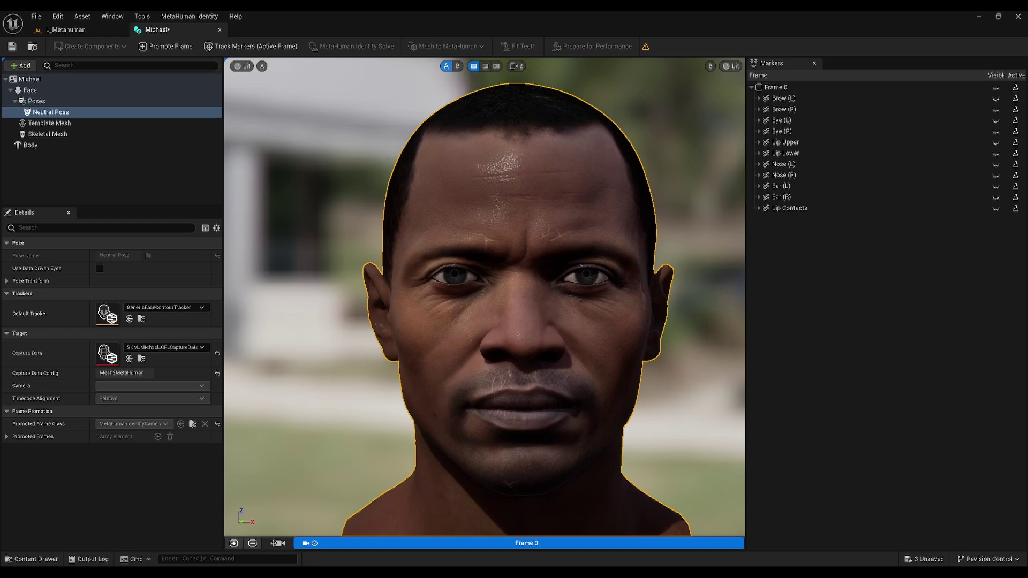
pyautogui.rightClick(525, 543)
pyautogui.click(544, 475)
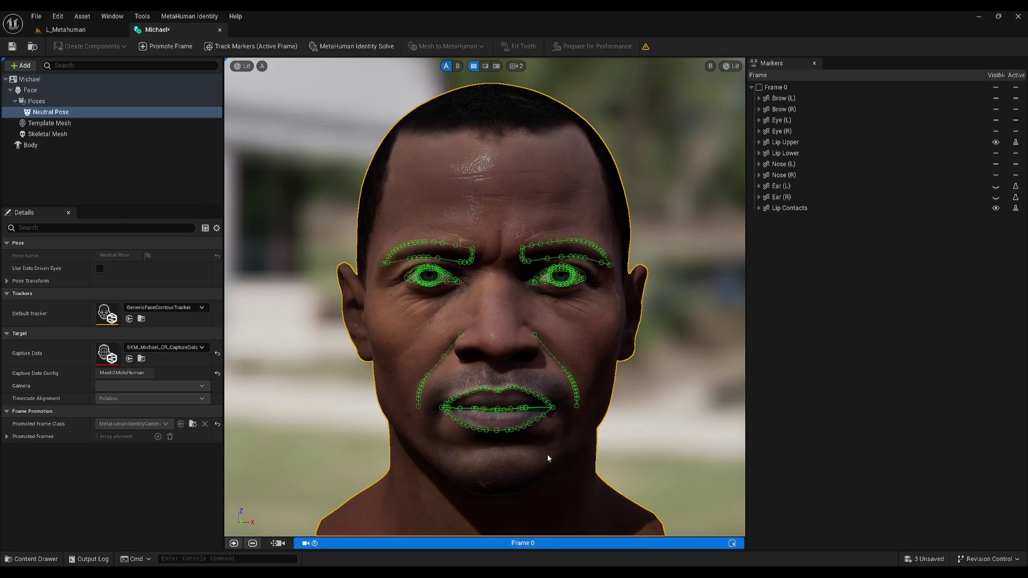
# Lock the camera of Frame 0 and run the MetaHuman Identity Solve.
pyautogui.rightClick(528, 543)
pyautogui.click(557, 478)
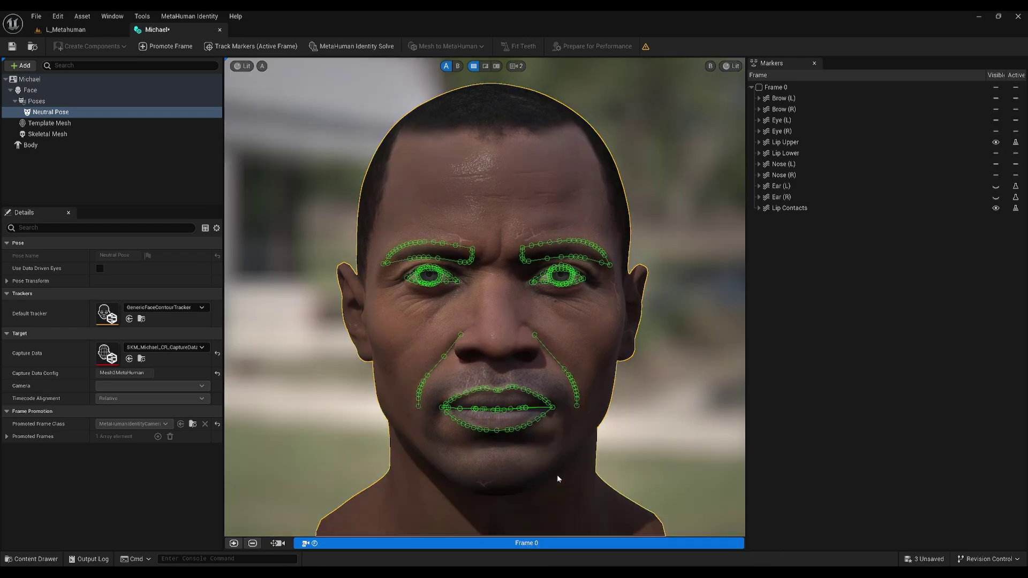
pyautogui.click(367, 47)
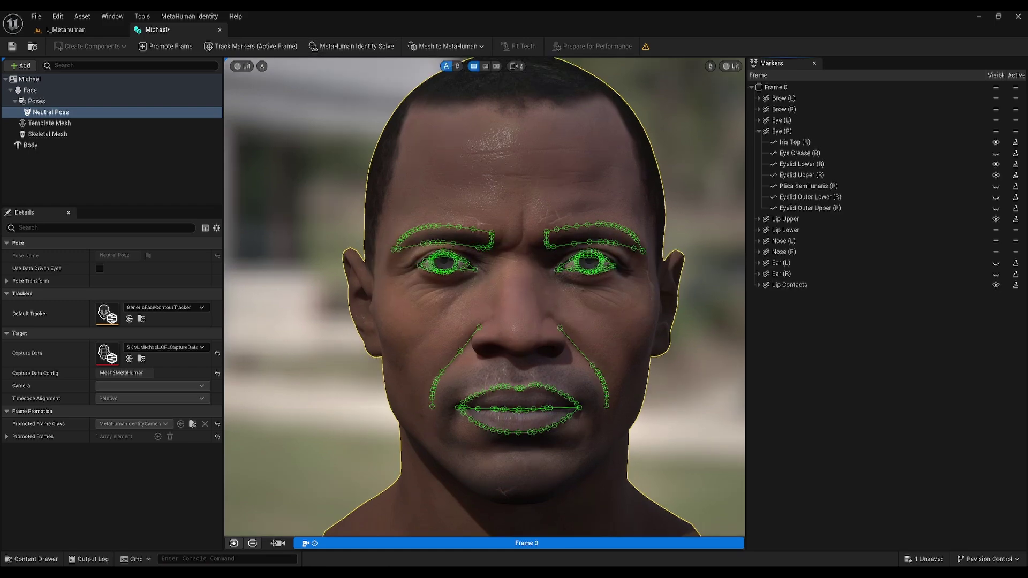
# Show the Eye Crease (R) marker curve and move its points down onto the crease of the right eyelid.
pyautogui.scroll(5, 421, 267)
pyautogui.click(820, 153)
pyautogui.moveTo(830, 154)
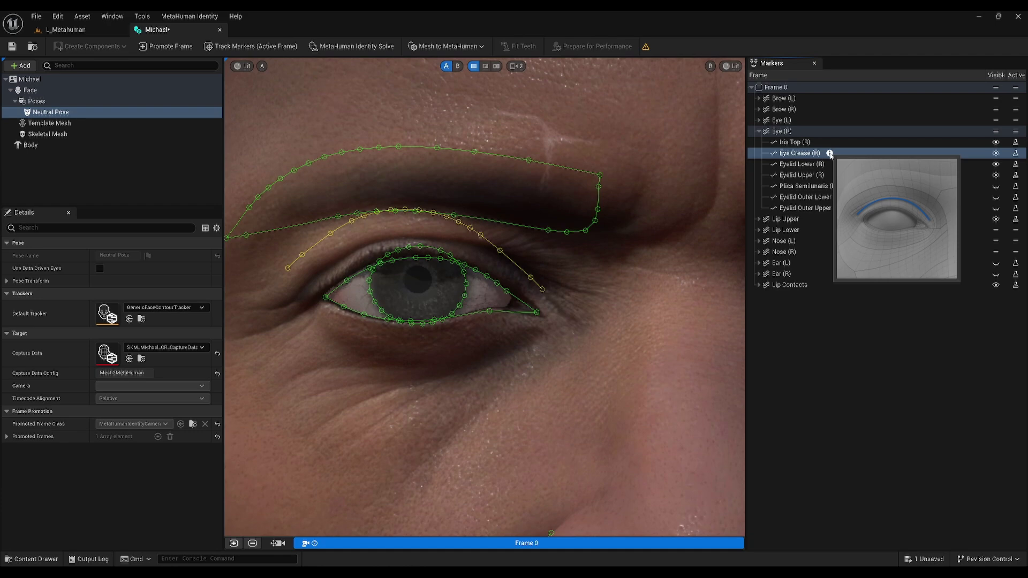
pyautogui.click(759, 109)
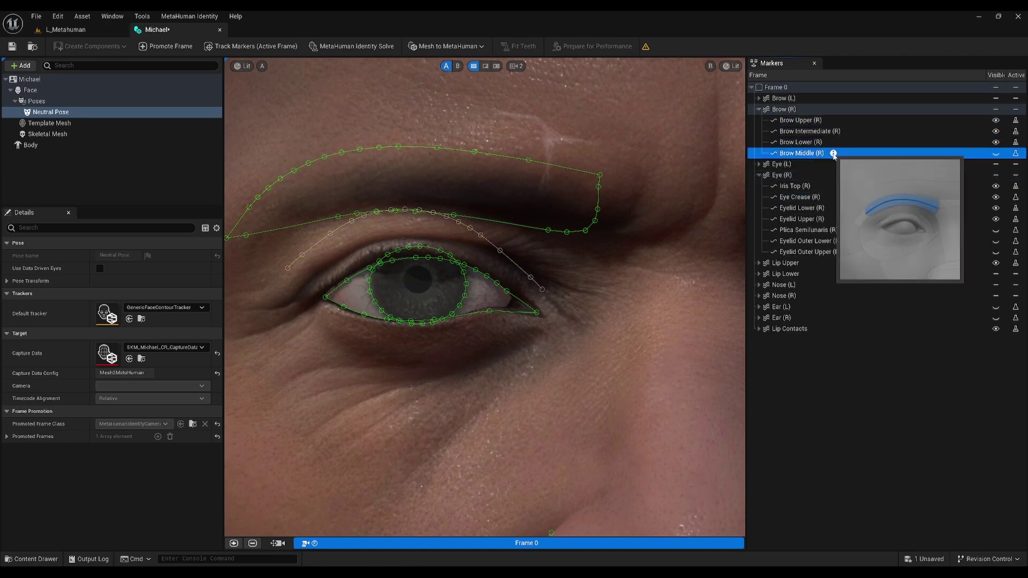
pyautogui.click(347, 227)
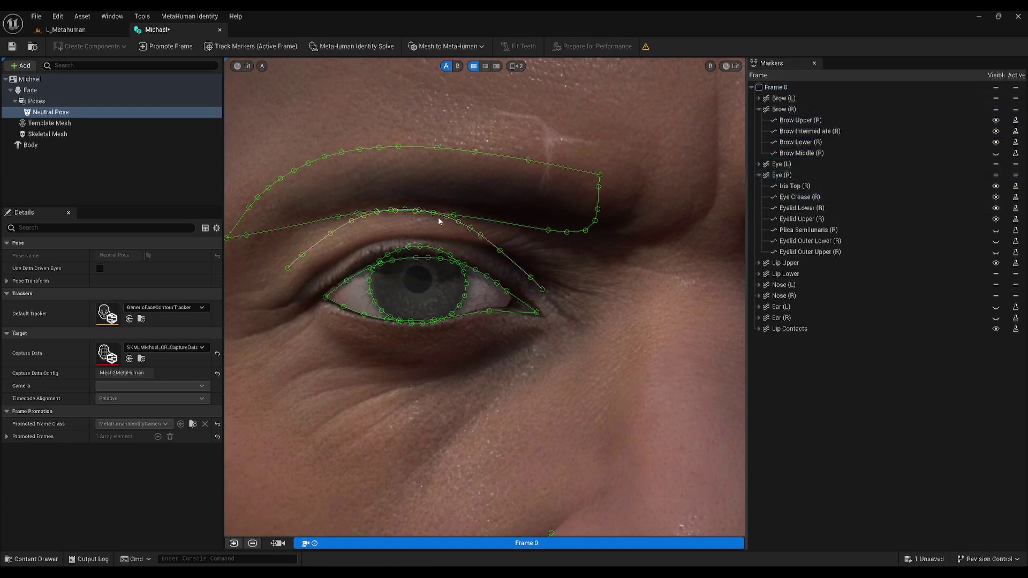
pyautogui.moveTo(485, 228); pyautogui.dragTo(472, 244)
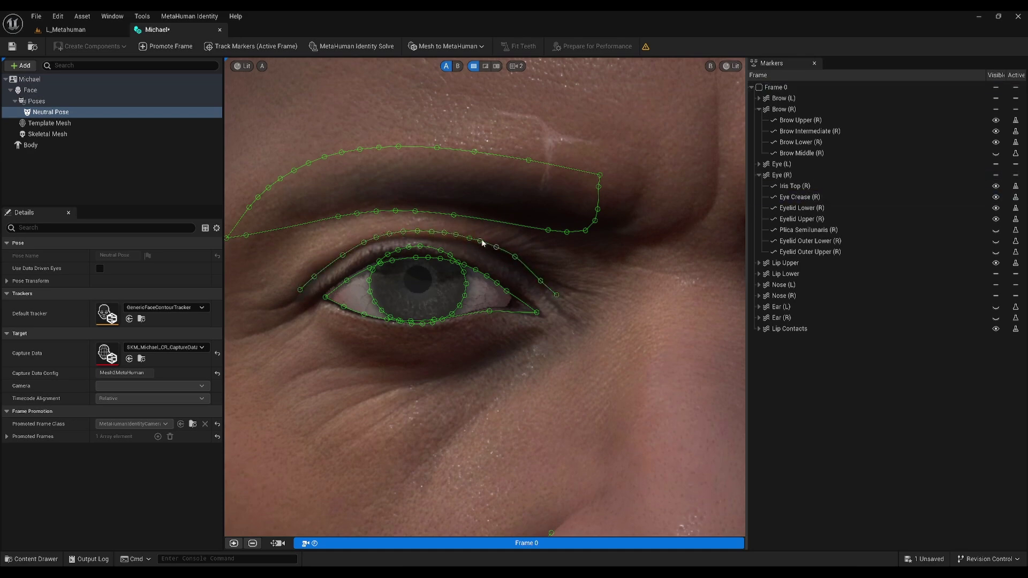
# Show the Eyelid Outer Lower (R) and Eyelid Outer Upper (R) curves, solve the identity, and compare the right eye with the template mesh.
pyautogui.click(846, 241)
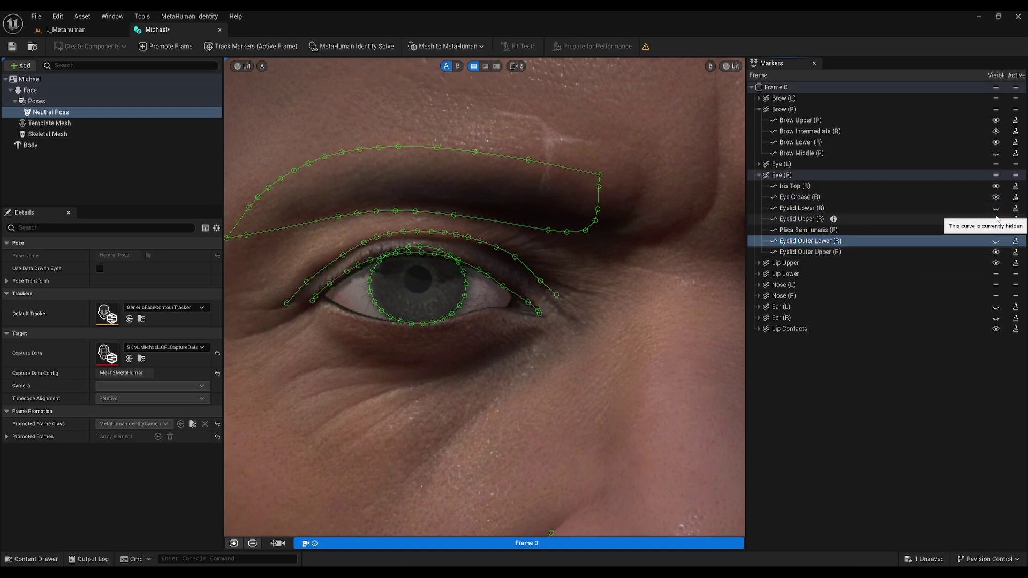
pyautogui.click(847, 251)
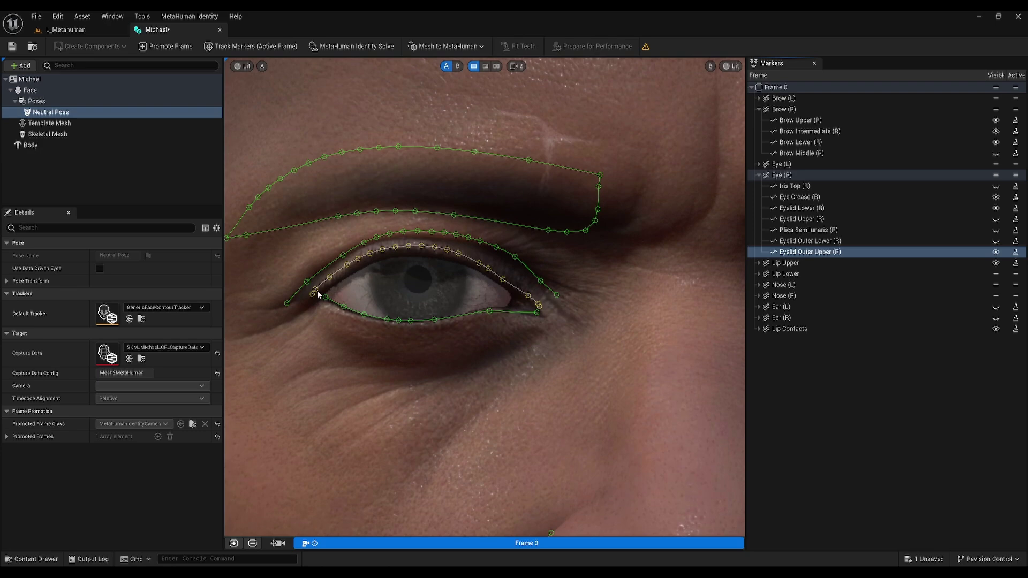
pyautogui.click(366, 46)
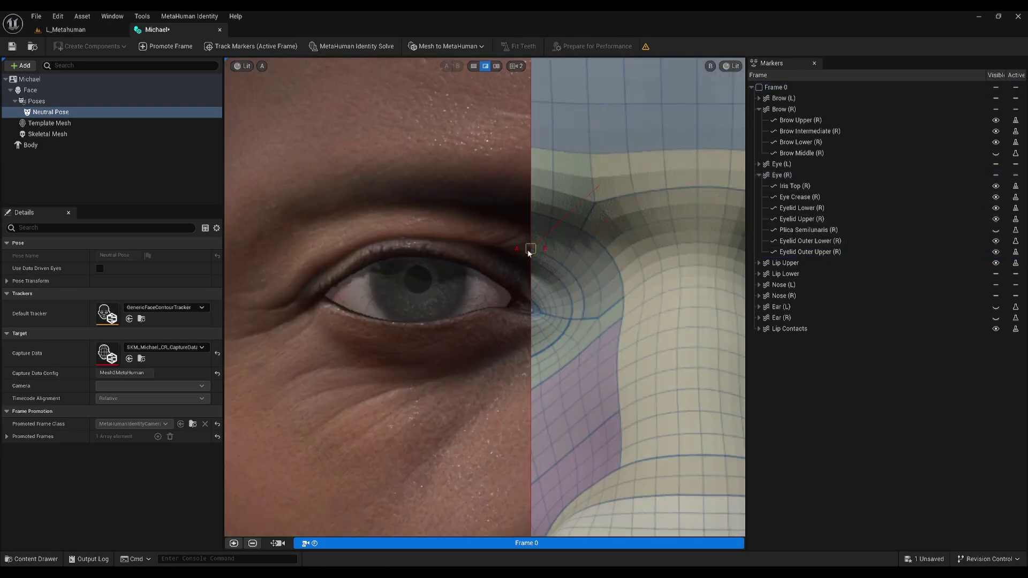
pyautogui.moveTo(528, 248)
pyautogui.mouseDown()
pyautogui.moveTo(362, 254)
pyautogui.moveTo(395, 259)
pyautogui.mouseUp()
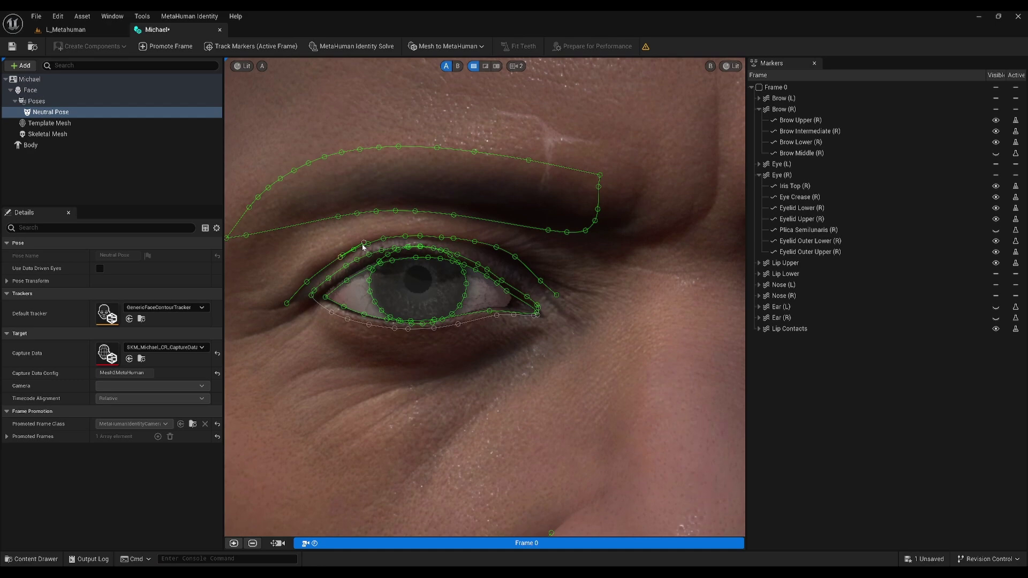
# Raise the middle points of the Eye Crease (R) curve, solve again, and compare the crease with the template mesh.
pyautogui.click(352, 46)
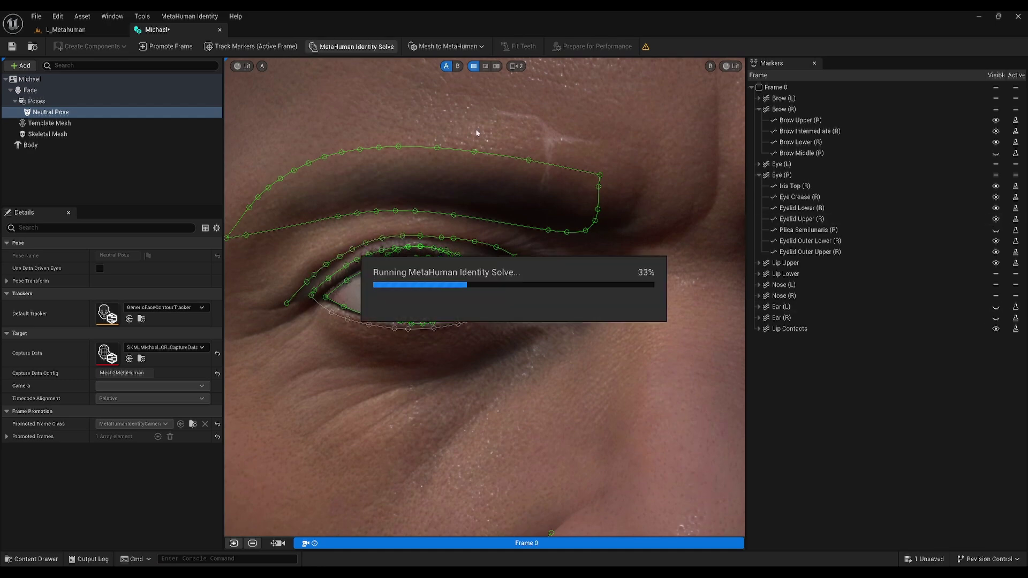
pyautogui.click(474, 66)
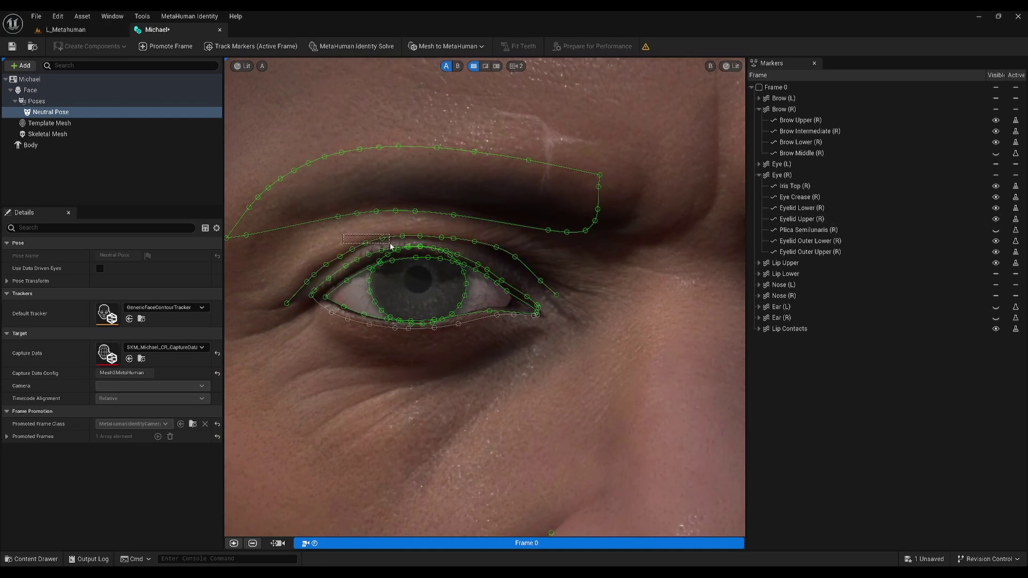
pyautogui.moveTo(437, 237); pyautogui.dragTo(482, 251)
pyautogui.moveTo(475, 241); pyautogui.dragTo(469, 233)
pyautogui.click(351, 46)
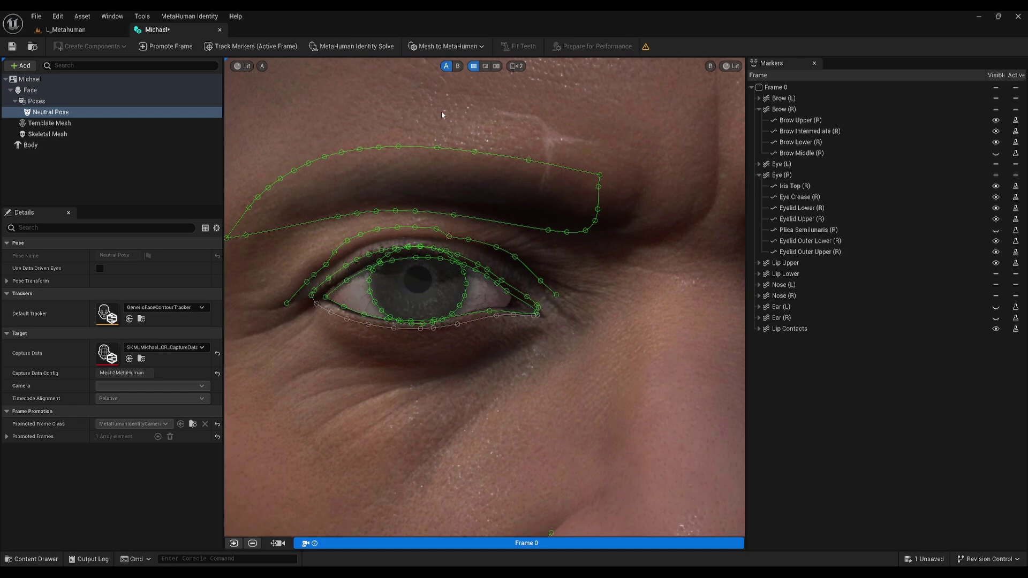
pyautogui.click(485, 66)
pyautogui.moveTo(445, 292); pyautogui.dragTo(361, 290)
# Reposition the outer points of the Eye Crease (R) curve along the skin fold, solve again, and compare the result.
pyautogui.click(474, 66)
pyautogui.moveTo(361, 234); pyautogui.dragTo(362, 238)
pyautogui.moveTo(347, 241); pyautogui.dragTo(348, 247)
pyautogui.moveTo(334, 252); pyautogui.dragTo(337, 256)
pyautogui.moveTo(286, 304); pyautogui.dragTo(267, 310)
pyautogui.moveTo(338, 256); pyautogui.dragTo(333, 260)
pyautogui.click(352, 46)
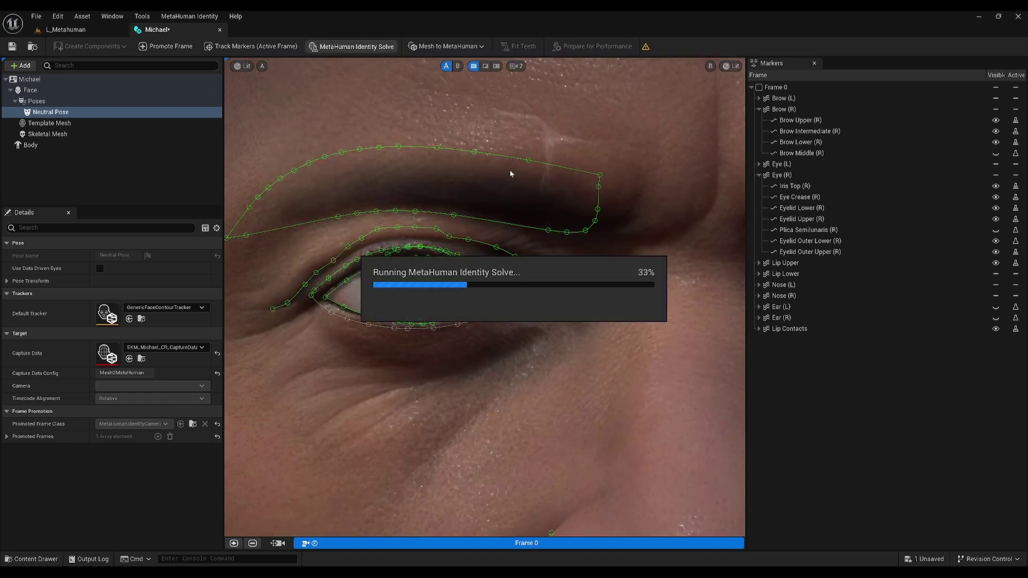
pyautogui.click(486, 65)
pyautogui.moveTo(272, 306)
pyautogui.mouseDown()
pyautogui.moveTo(297, 307)
pyautogui.moveTo(262, 306)
pyautogui.mouseUp()
pyautogui.click(473, 67)
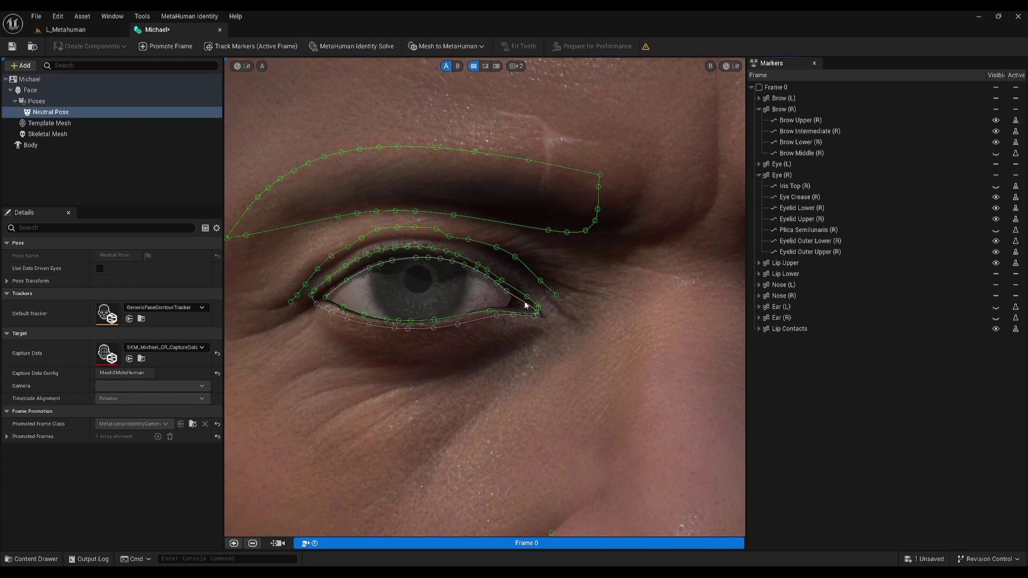
# Hide the Iris Top, Eyelid Lower and Eyelid Upper curves of the right eye, activate Plica Semilunaris (R), and solve.
pyautogui.click(996, 186)
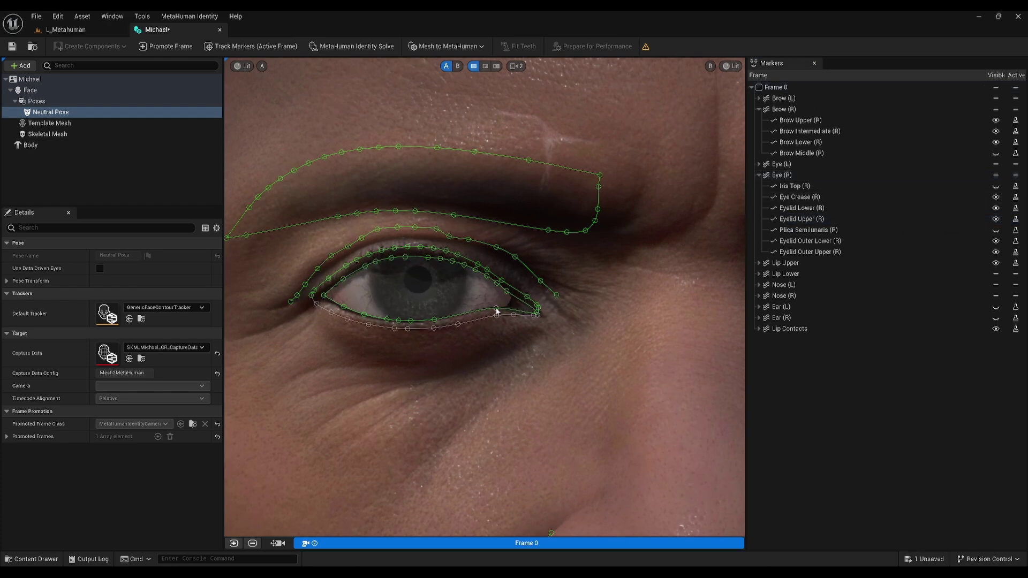
pyautogui.click(996, 208)
pyautogui.click(996, 219)
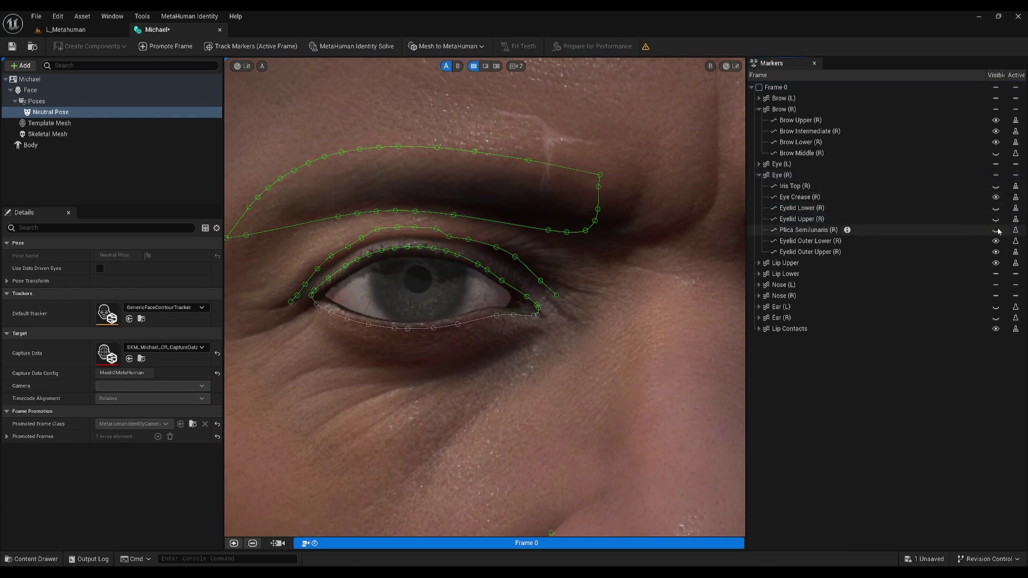
pyautogui.click(1016, 230)
pyautogui.click(929, 242)
pyautogui.click(351, 46)
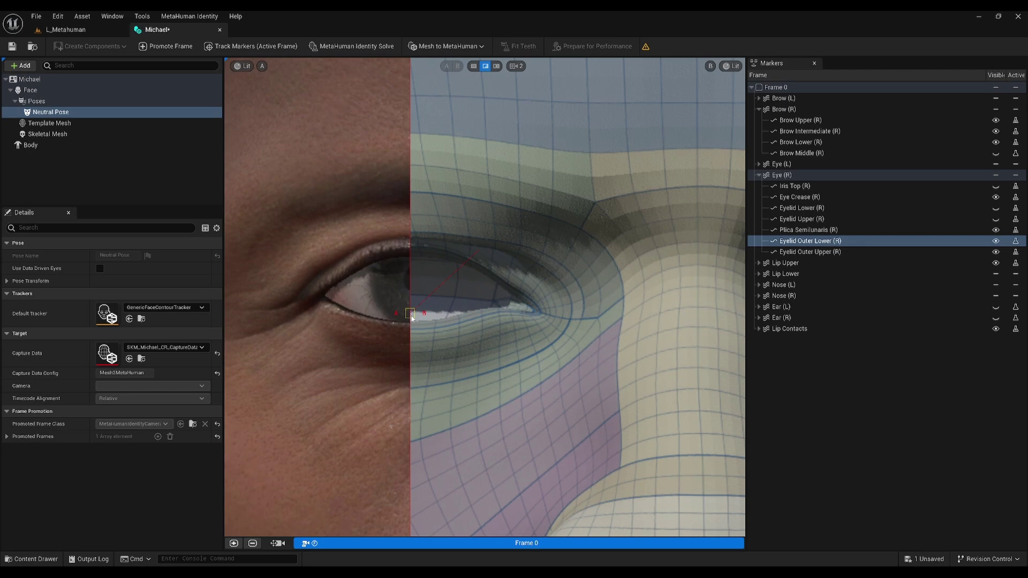
pyautogui.click(474, 66)
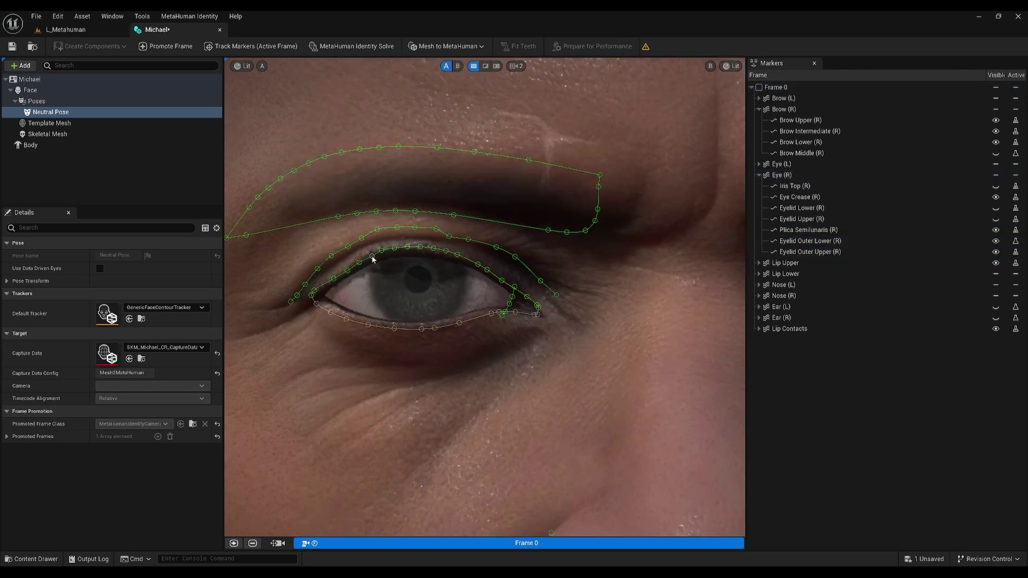
# Tighten the outer-corner points of the right eye's outer eyelid curves to the lid edge, solve, and compare with the template mesh.
pyautogui.moveTo(314, 291); pyautogui.dragTo(335, 310)
pyautogui.moveTo(316, 304); pyautogui.dragTo(323, 303)
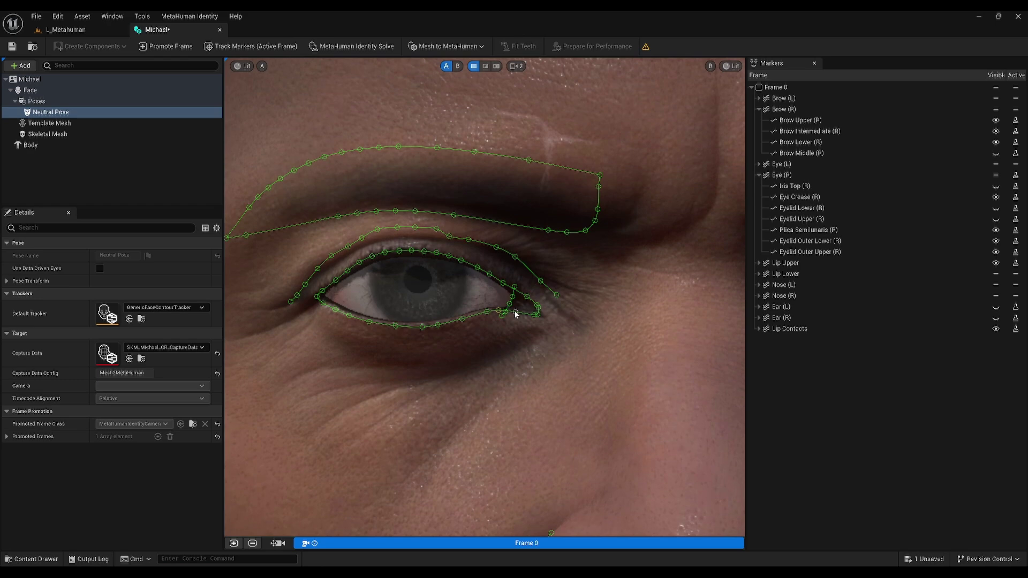
pyautogui.click(351, 46)
pyautogui.click(485, 67)
pyautogui.moveTo(591, 316); pyautogui.dragTo(399, 316)
# Lower the middle points of the Eyelid Outer Upper (R) curve slightly, solve again, and check the fit against the template mesh.
pyautogui.click(474, 66)
pyautogui.moveTo(412, 251); pyautogui.dragTo(411, 254)
pyautogui.moveTo(424, 251); pyautogui.dragTo(423, 256)
pyautogui.click(352, 46)
pyautogui.click(486, 66)
pyautogui.moveTo(424, 320); pyautogui.dragTo(551, 302)
pyautogui.click(473, 66)
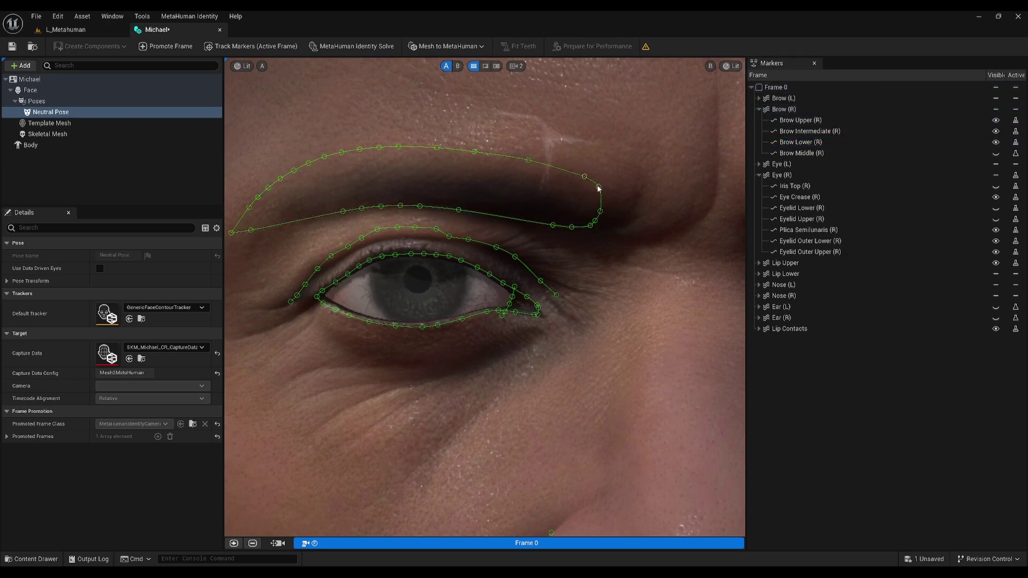
# Reshape the Brow (R) curves to follow the right eyebrow's edges more closely, solve, and compare with the template mesh.
pyautogui.moveTo(598, 186); pyautogui.dragTo(588, 187)
pyautogui.moveTo(584, 176); pyautogui.dragTo(574, 177)
pyautogui.moveTo(529, 160); pyautogui.dragTo(527, 169)
pyautogui.moveTo(474, 151); pyautogui.dragTo(466, 159)
pyautogui.moveTo(437, 148); pyautogui.dragTo(433, 153)
pyautogui.moveTo(403, 116); pyautogui.dragTo(244, 210)
pyautogui.moveTo(379, 147); pyautogui.dragTo(380, 152)
pyautogui.moveTo(251, 230); pyautogui.dragTo(298, 219)
pyautogui.click(331, 49)
pyautogui.click(485, 66)
pyautogui.moveTo(464, 271); pyautogui.dragTo(558, 257)
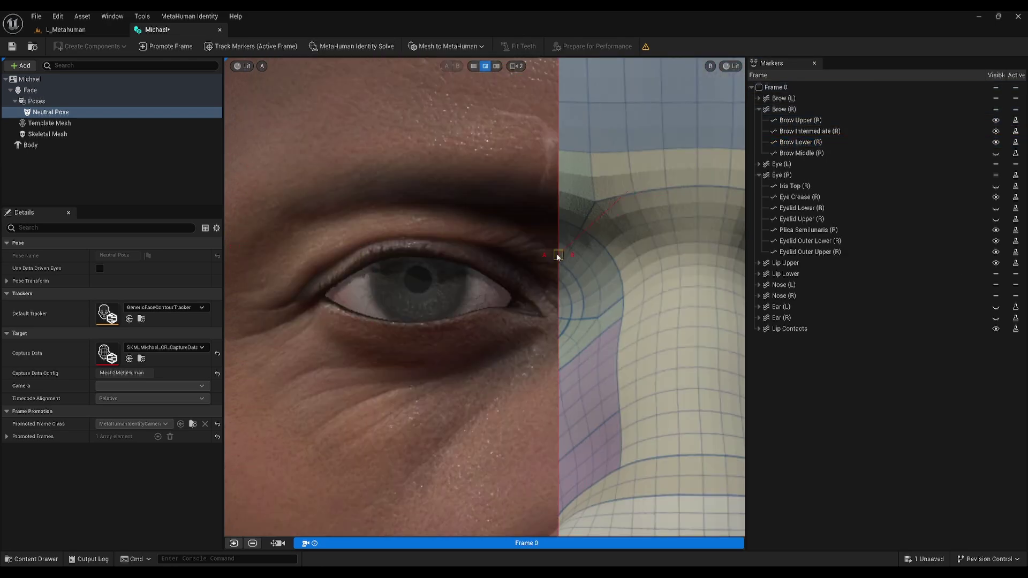
# Expand the Nose (L) and Nose (R) marker groups and move the Nasolabial (R) points onto the right cheek fold.
pyautogui.moveTo(557, 374); pyautogui.dragTo(418, 128, button='middle')
pyautogui.click(759, 285)
pyautogui.click(759, 317)
pyautogui.click(473, 66)
pyautogui.scroll(-1, 540, 306)
pyautogui.scroll(-1, 540, 306)
pyautogui.moveTo(540, 307); pyautogui.dragTo(546, 183, button='middle')
pyautogui.moveTo(375, 259); pyautogui.dragTo(380, 262)
pyautogui.moveTo(299, 357); pyautogui.dragTo(316, 352, button='middle')
pyautogui.moveTo(315, 351); pyautogui.dragTo(301, 357)
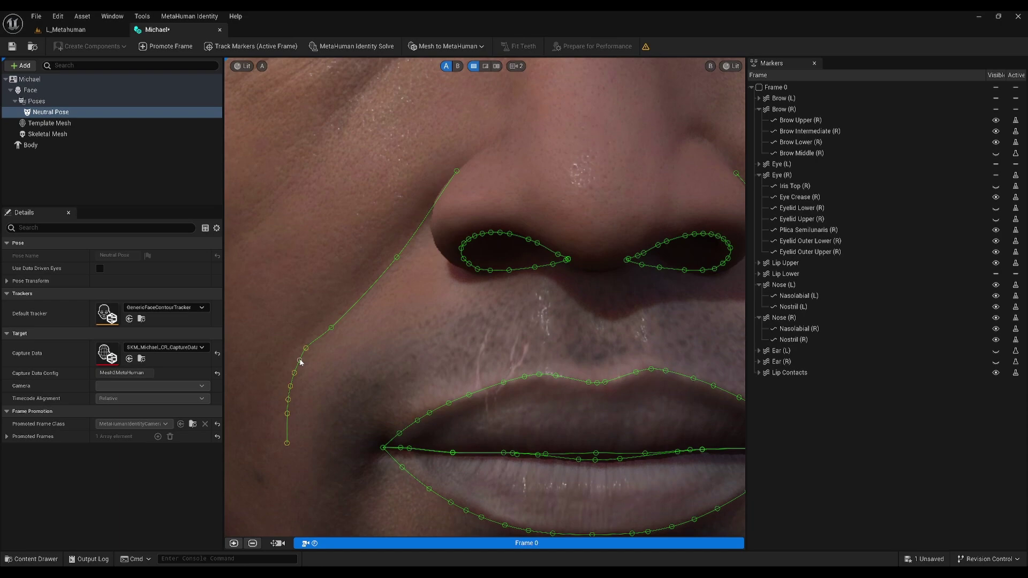
pyautogui.moveTo(300, 357); pyautogui.dragTo(152, 402, button='middle')
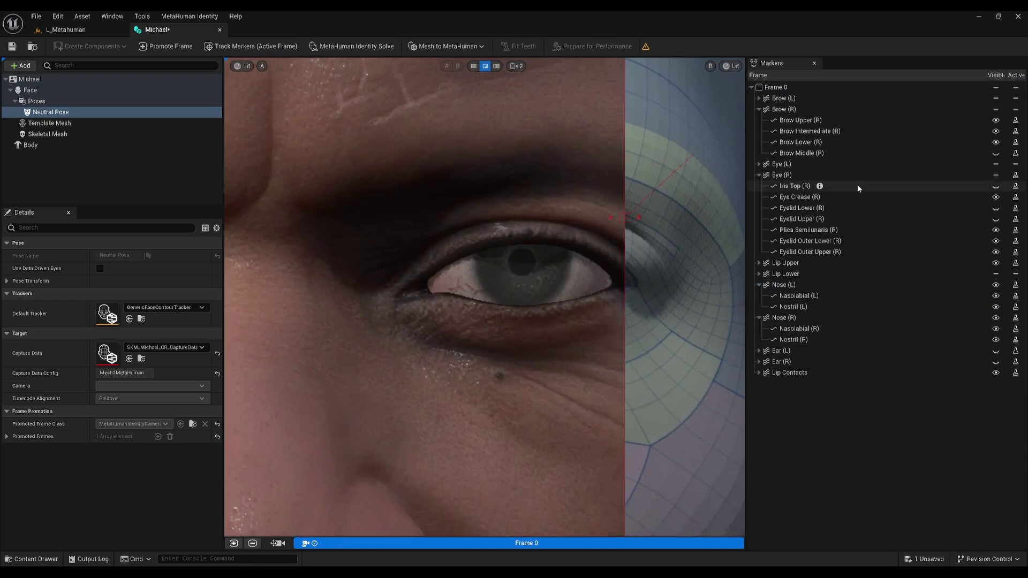
# Compare the left eye with the template mesh and hide its Iris Top, Plica Semilunaris and outer eyelid curves.
pyautogui.click(759, 163)
pyautogui.click(825, 241)
pyautogui.moveTo(625, 217); pyautogui.dragTo(464, 227)
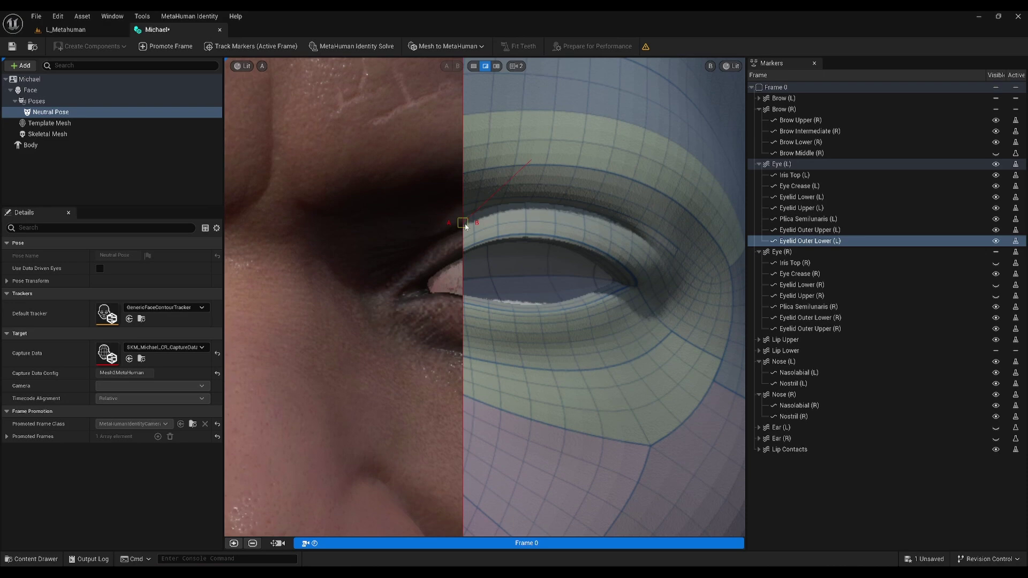
pyautogui.click(474, 65)
pyautogui.click(429, 290)
pyautogui.moveTo(381, 228); pyautogui.dragTo(445, 230)
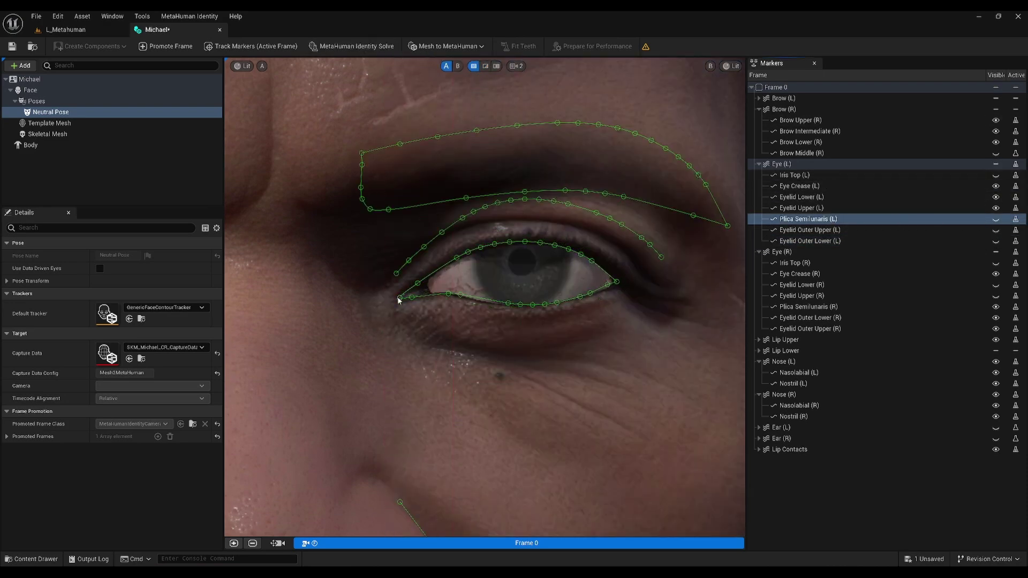
# Fit the Eyelid Upper (L) and Eyelid Lower (L) curves to the left eye's lid edges and compare with the template mesh.
pyautogui.scroll(4, 399, 300)
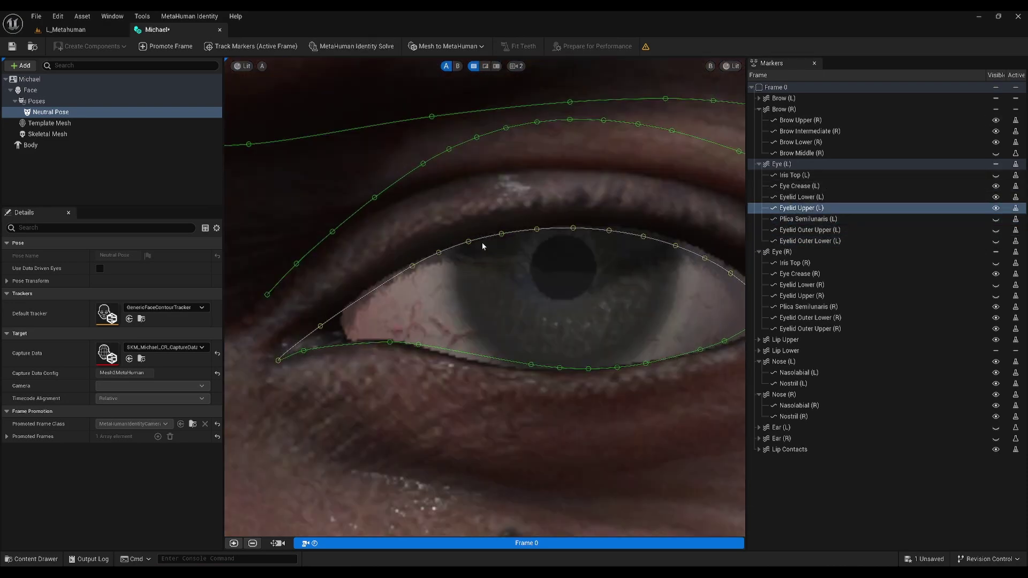
pyautogui.moveTo(278, 359); pyautogui.dragTo(283, 352)
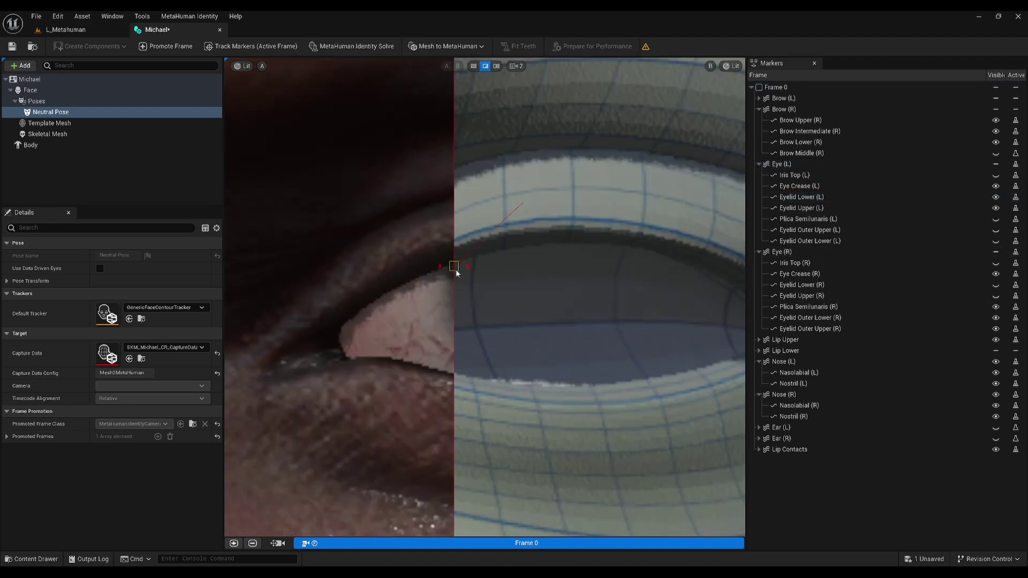
pyautogui.moveTo(452, 282); pyautogui.dragTo(547, 284)
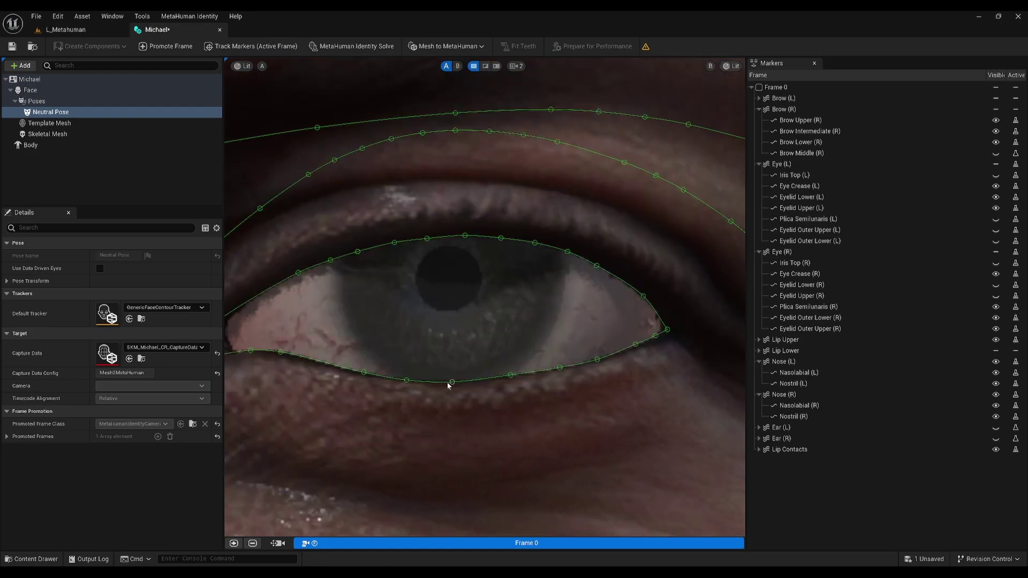
# Swap the left eye's inner eyelid curves for Eyelid Outer Upper (L) and Eyelid Outer Lower (L), align them to the lids, and solve.
pyautogui.click(996, 230)
pyautogui.click(996, 198)
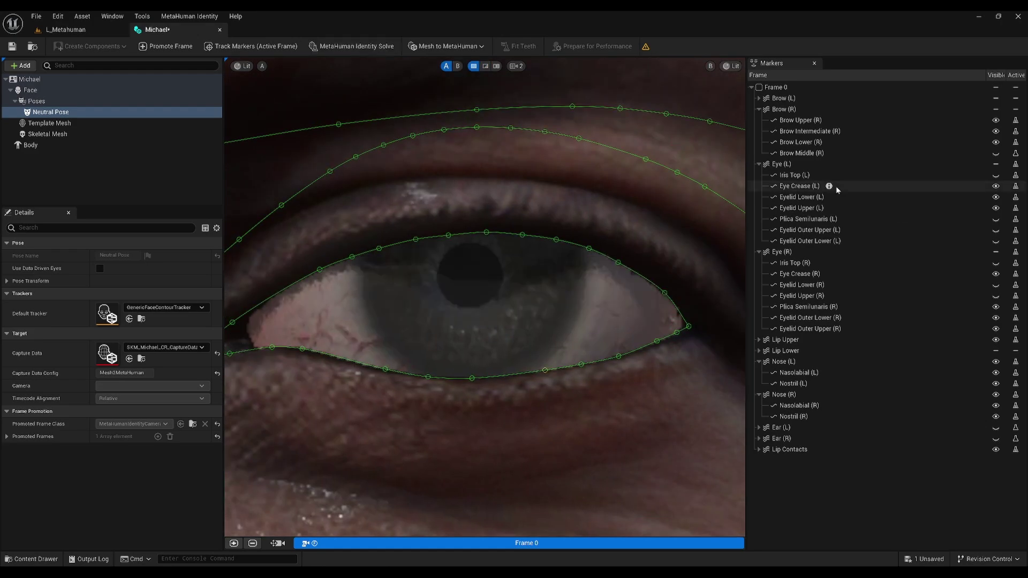
pyautogui.click(996, 207)
pyautogui.click(996, 241)
pyautogui.click(996, 241)
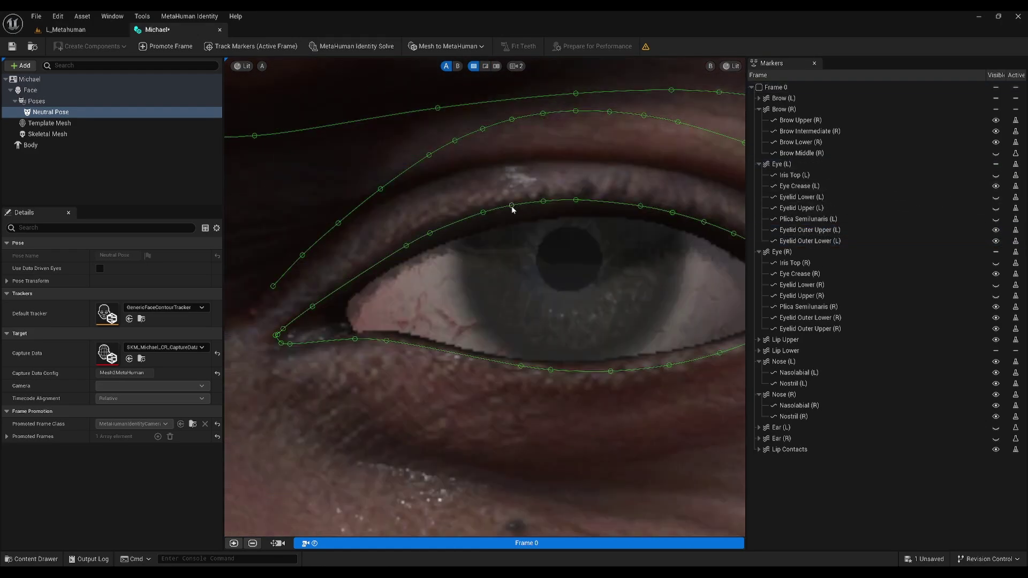
pyautogui.click(356, 46)
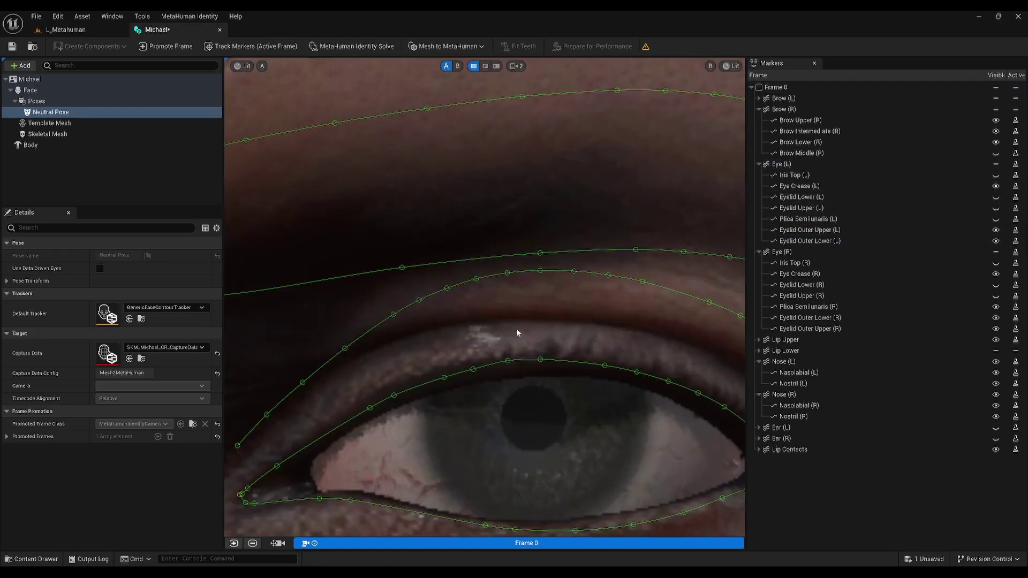
# Expand the Brow (L) markers and fit the Brow Lower (L) curve to the left eyebrow.
pyautogui.click(759, 98)
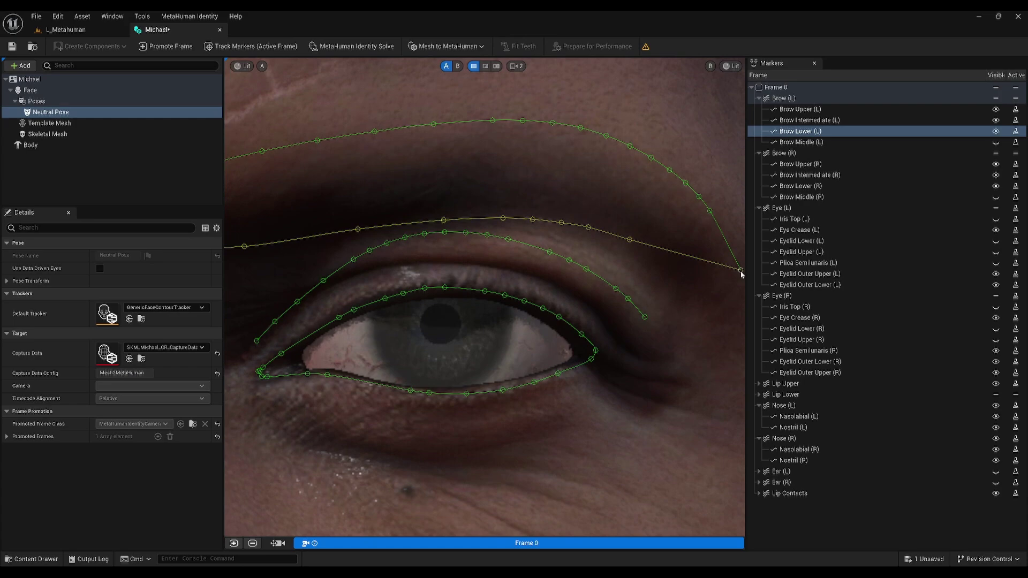
pyautogui.scroll(2, 291, 181)
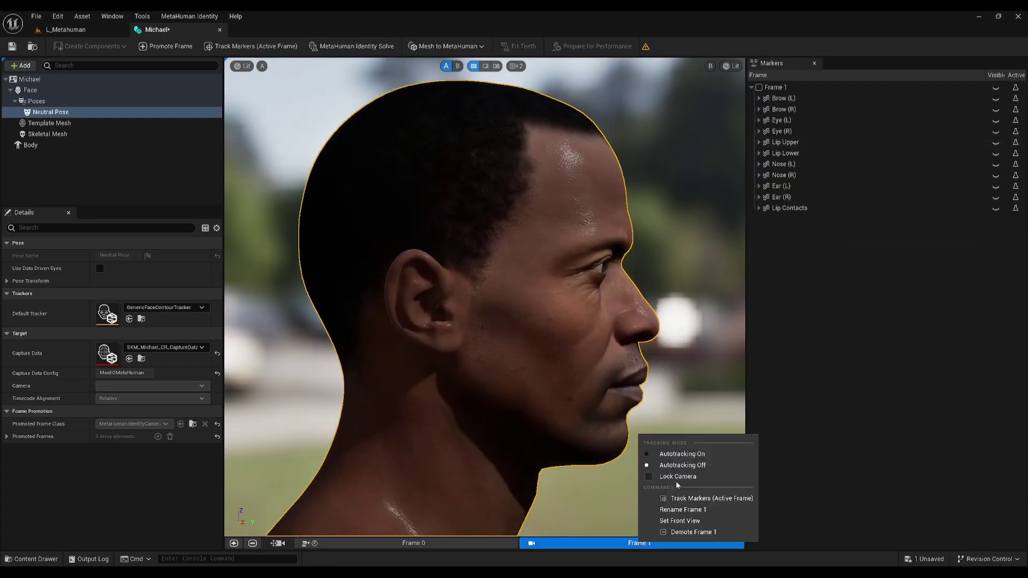
# Fit the right lip curves to the mouth in profile on Frame 1 and show Lip Inner Lower (R).
pyautogui.scroll(5, 613, 223)
pyautogui.moveTo(358, 269); pyautogui.dragTo(480, 424)
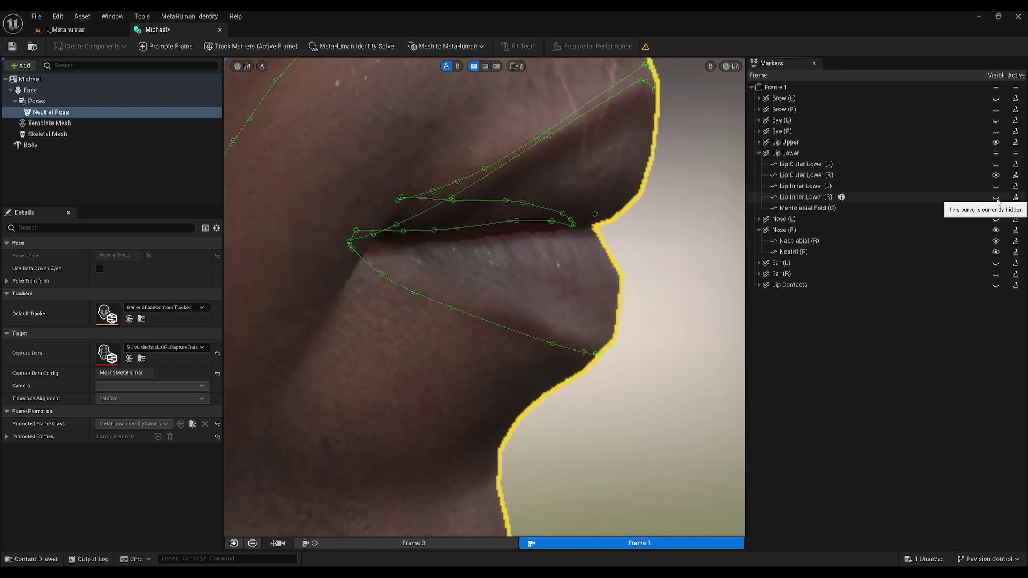
pyautogui.click(996, 197)
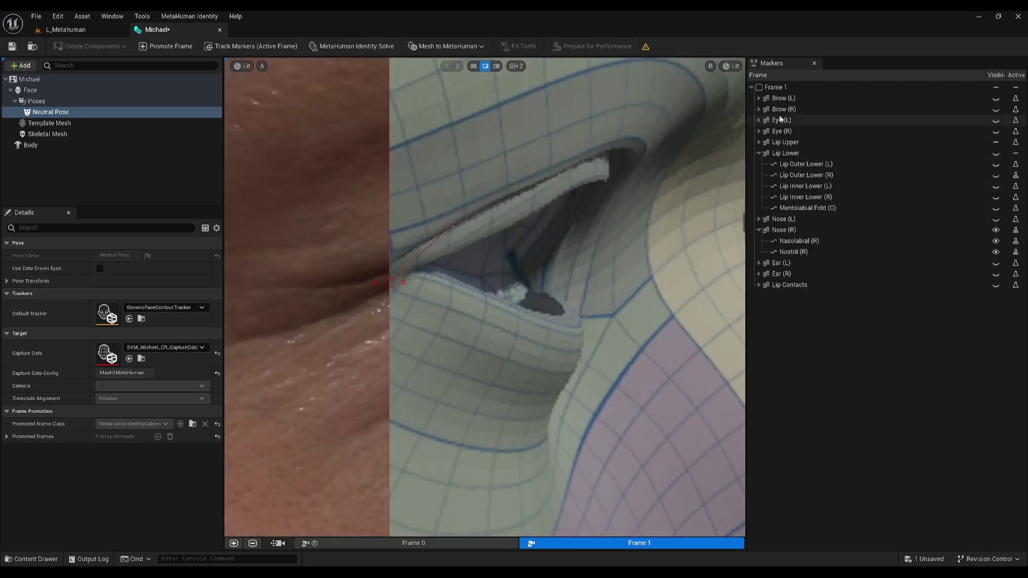
# Align Eyelid Upper (R) and Eyelid Lower (R) to the right eye's lids on Frame 1 and track that frame's markers.
pyautogui.click(758, 132)
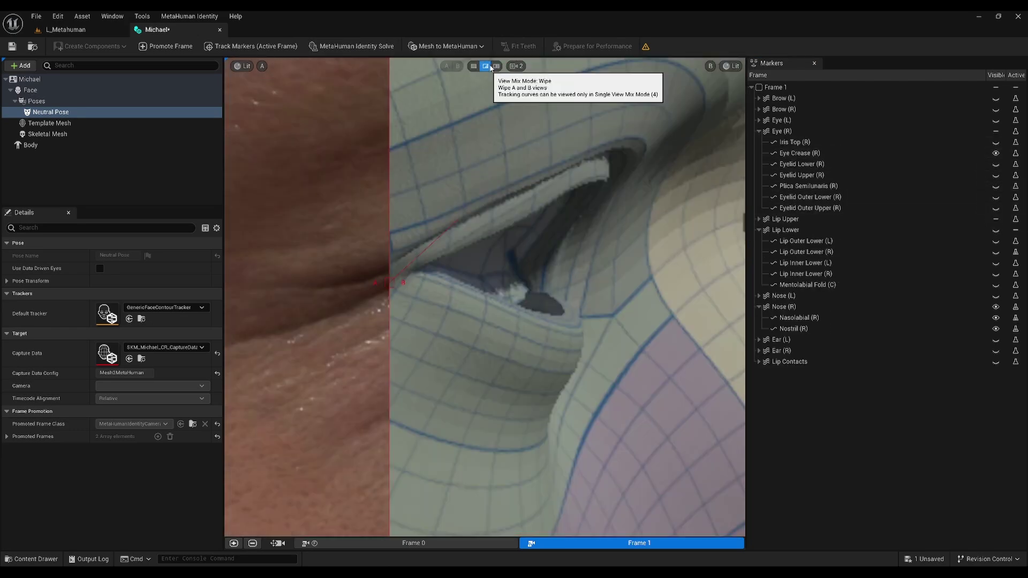
pyautogui.click(996, 175)
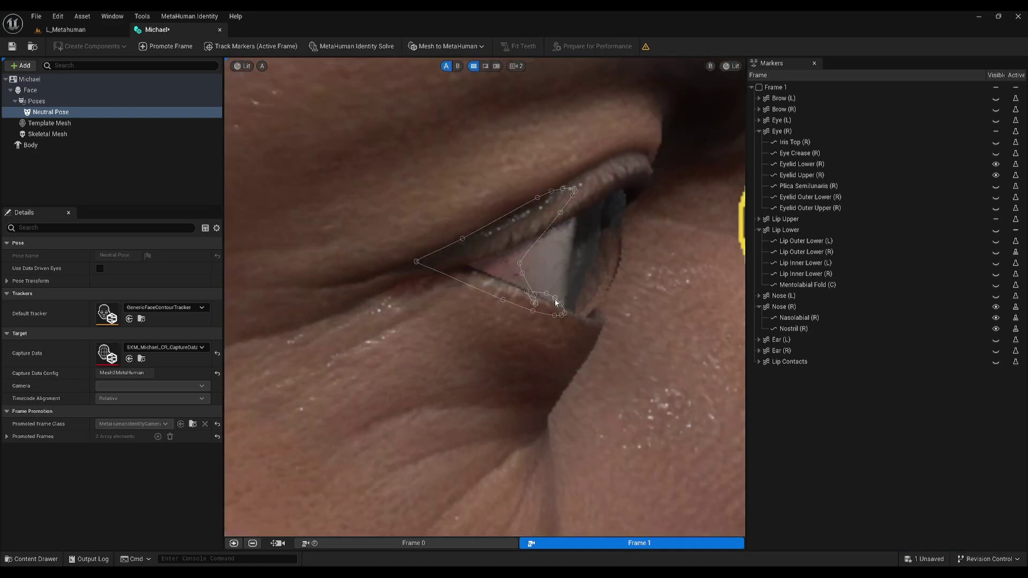
pyautogui.click(604, 191)
pyautogui.hotkey('ctrl', 'z')
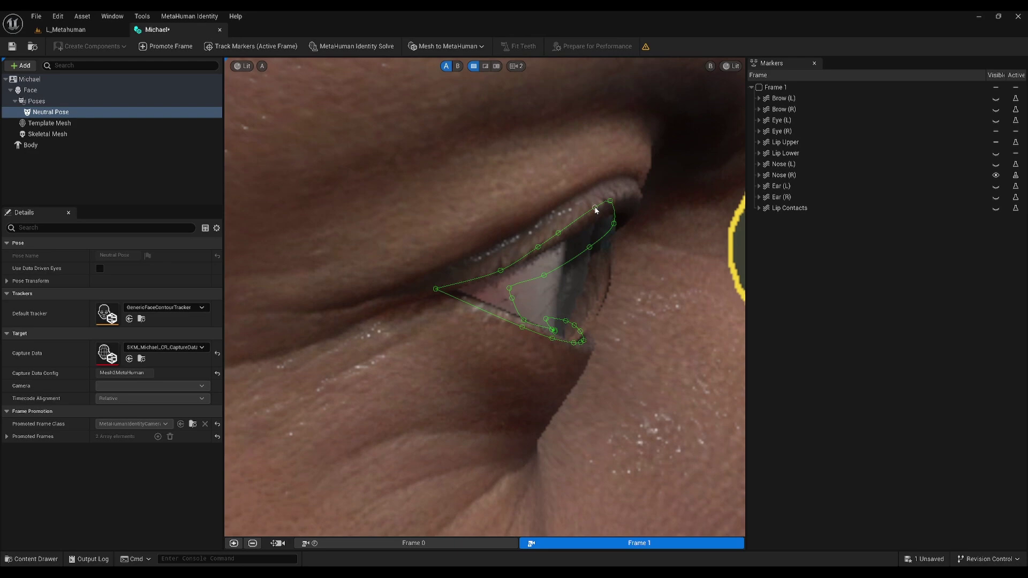
pyautogui.rightClick(667, 543)
pyautogui.click(717, 499)
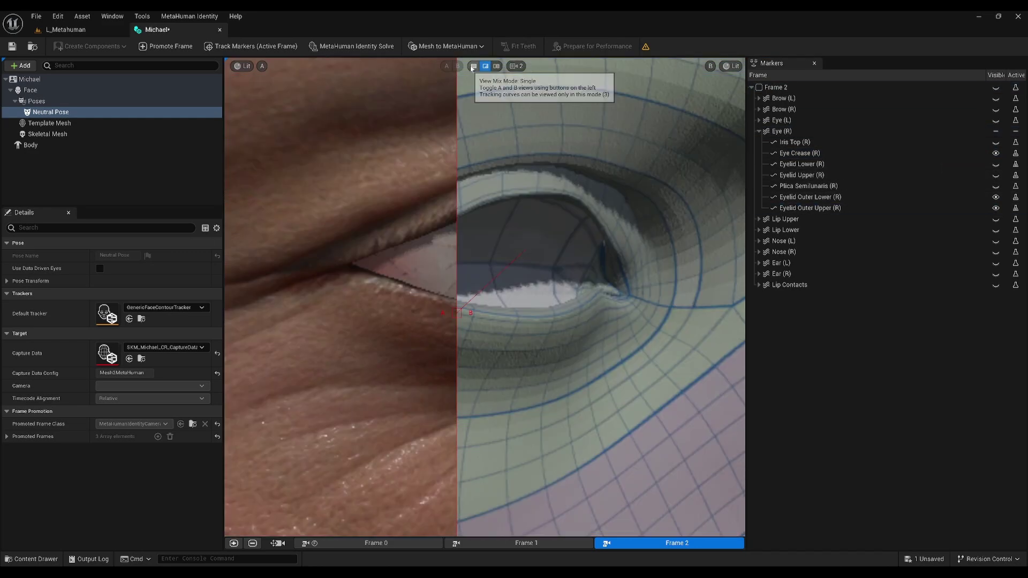
# Fit the Eye Crease (R) and outer eyelid curves to the right eye on Frame 2 and run the MetaHuman Identity solve.
pyautogui.click(474, 66)
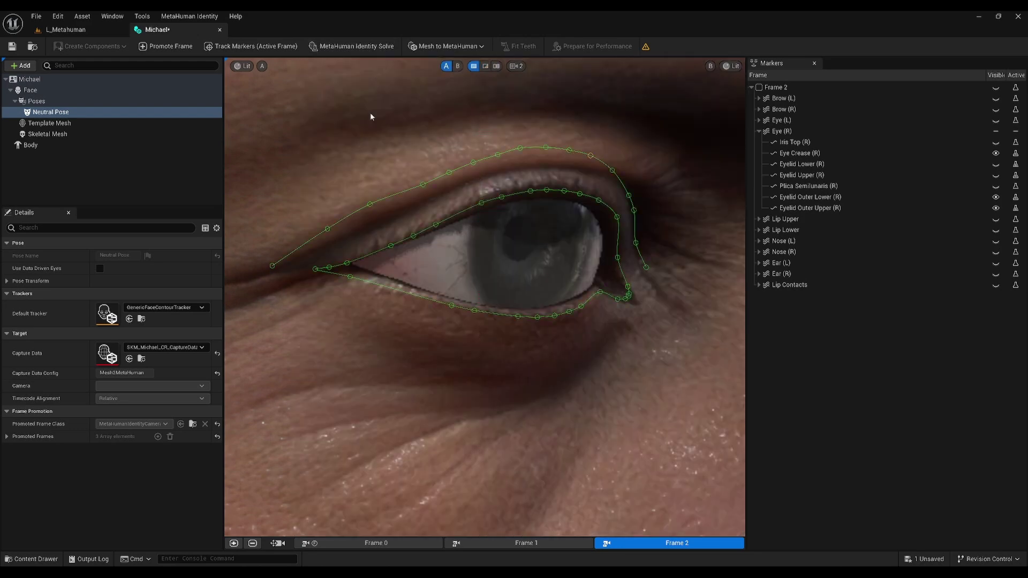
pyautogui.click(339, 47)
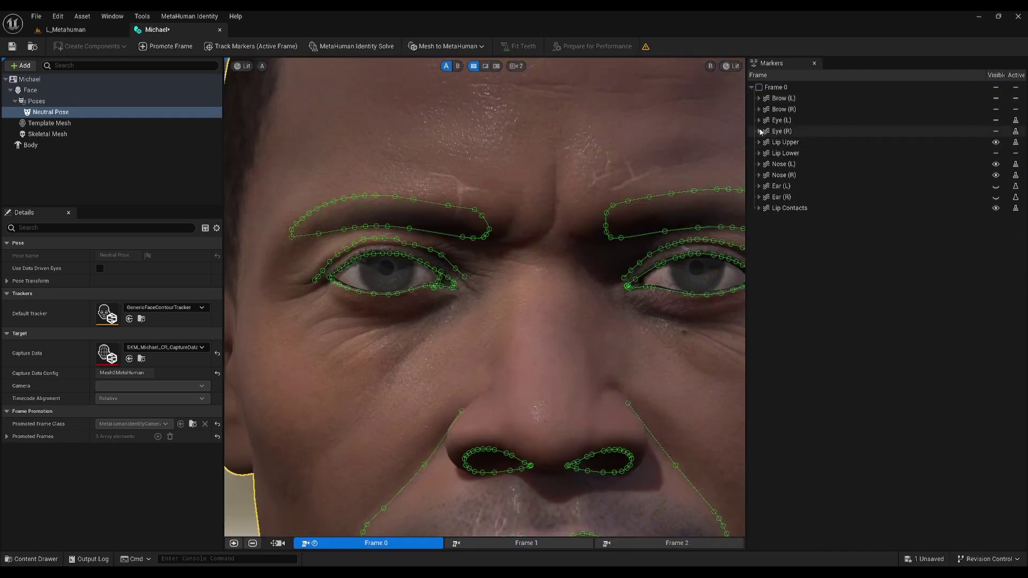
# Expand the Eye (R) markers, adjust the Eye Crease (R) curve on Frame 1, and undo the last change.
pyautogui.click(759, 131)
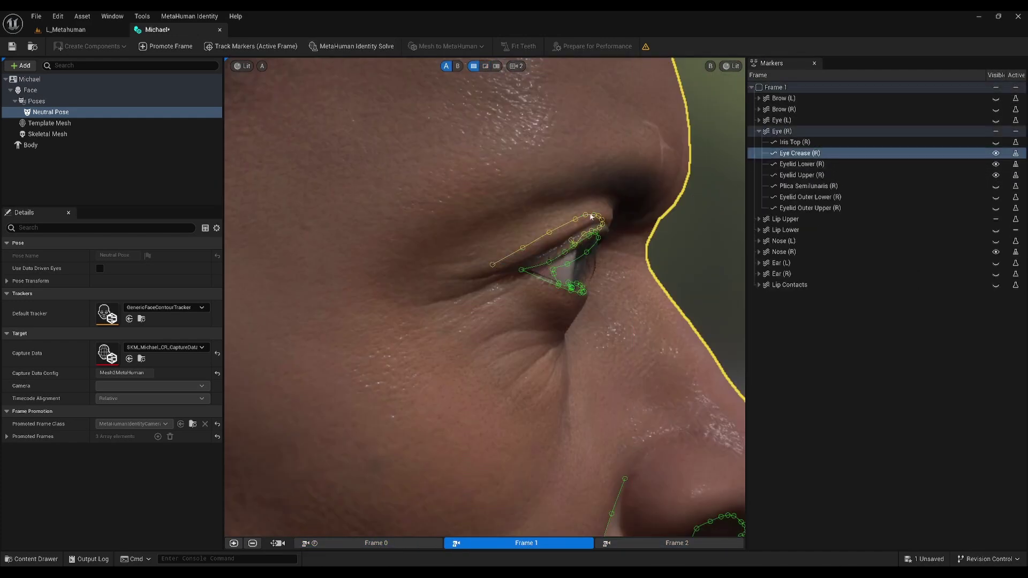
pyautogui.rightClick(527, 543)
pyautogui.hotkey('ctrl', 'z')
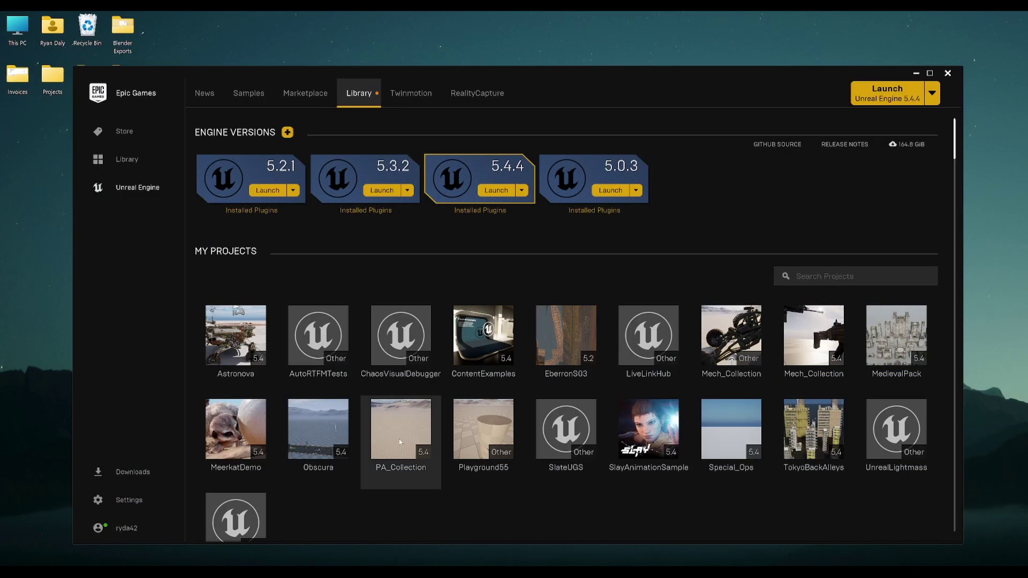
# Switch to the Epic Games Launcher and browse the projects in its library.
pyautogui.scroll(-1, 742, 467)
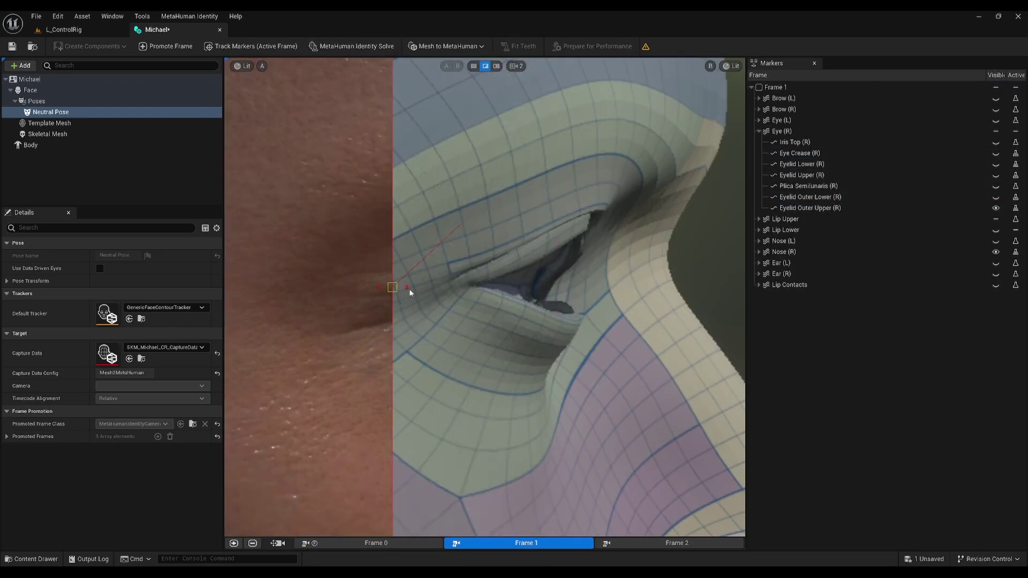
# Compare the right eye on Frame 1 with the template mesh and solve with the Eyelid Outer Upper (R) curve.
pyautogui.moveTo(390, 292); pyautogui.dragTo(596, 291)
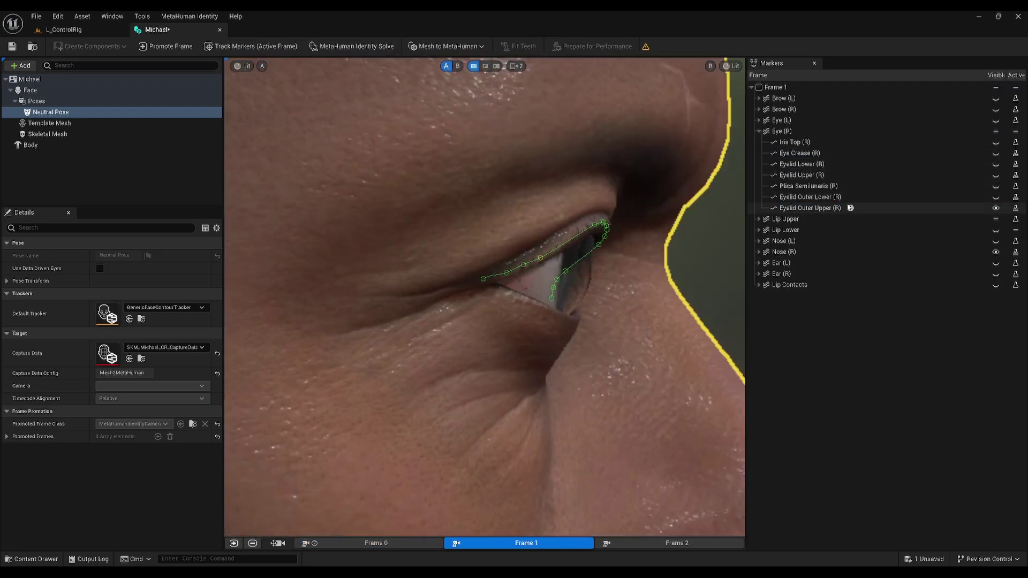
pyautogui.click(356, 47)
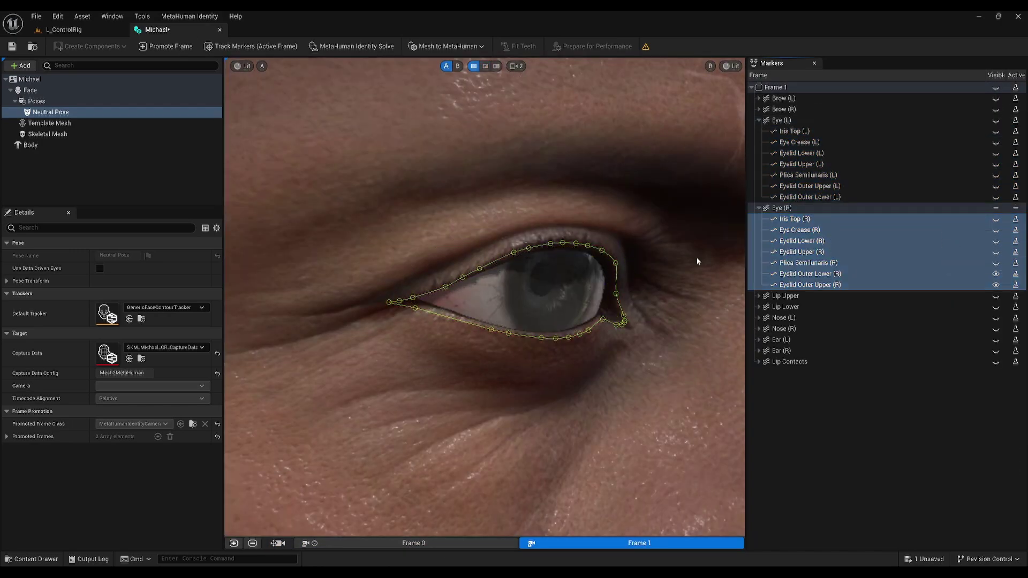
# Fit the Eyelid Outer Upper (R), Eyelid Outer Lower (R) and inner eyelid curves to the right eye on the three-quarter Frame 1.
pyautogui.click(445, 290)
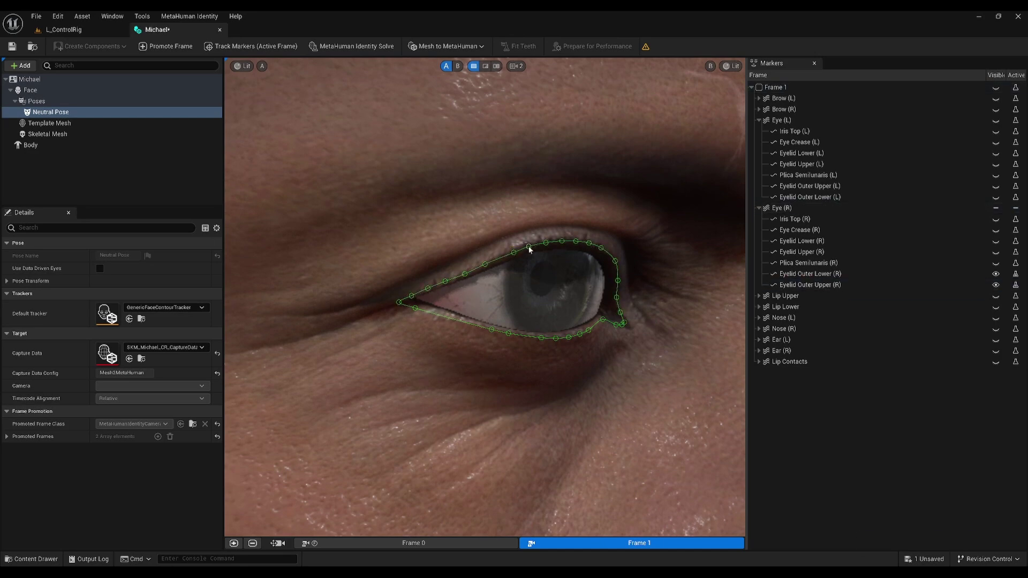
pyautogui.click(997, 241)
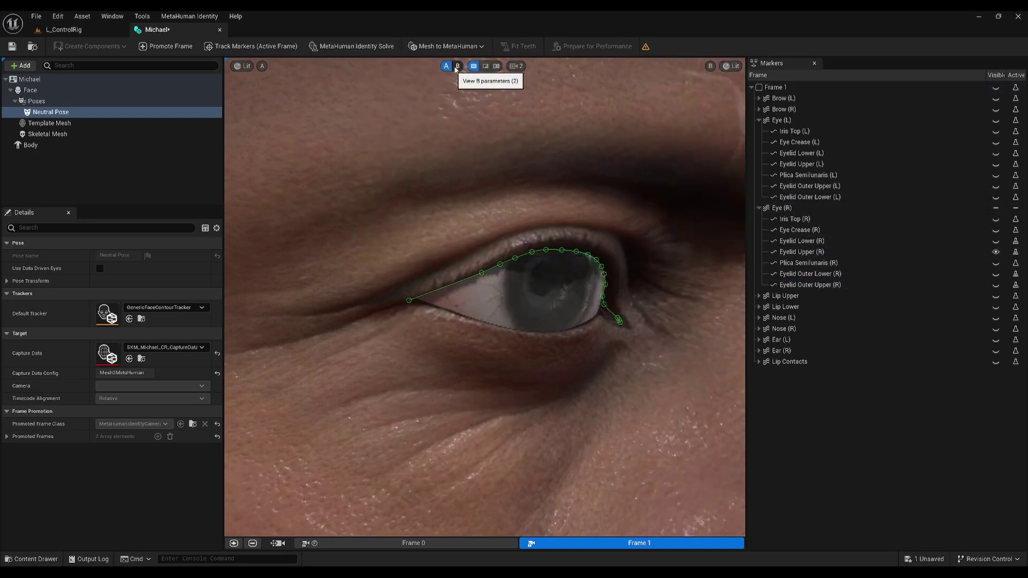
pyautogui.moveTo(545, 243); pyautogui.dragTo(547, 240)
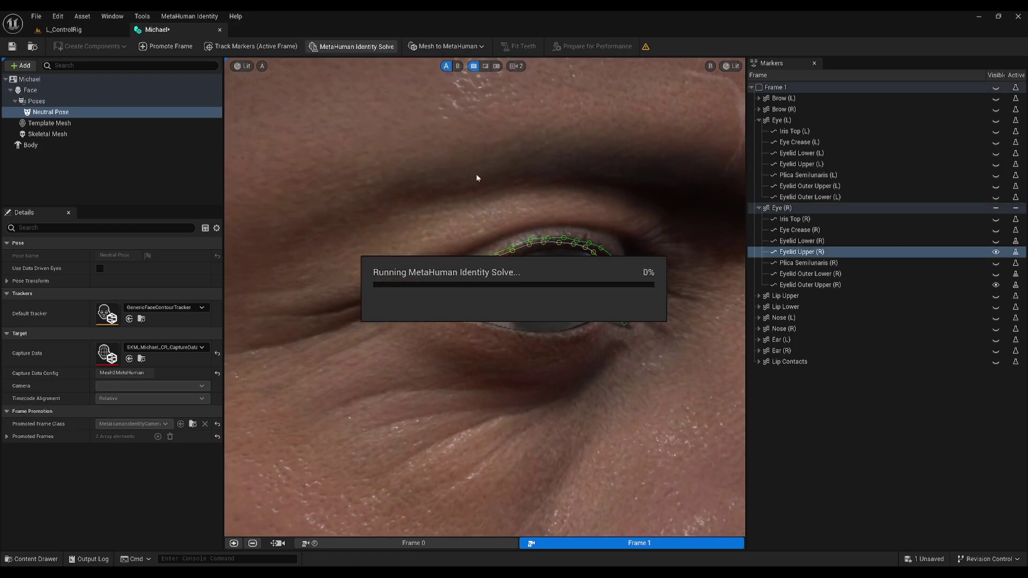
# Compare the right eye's lids with the template mesh in wipe view and rerun the MetaHuman Identity solve.
pyautogui.click(486, 66)
pyautogui.moveTo(568, 291); pyautogui.dragTo(535, 293)
pyautogui.click(364, 46)
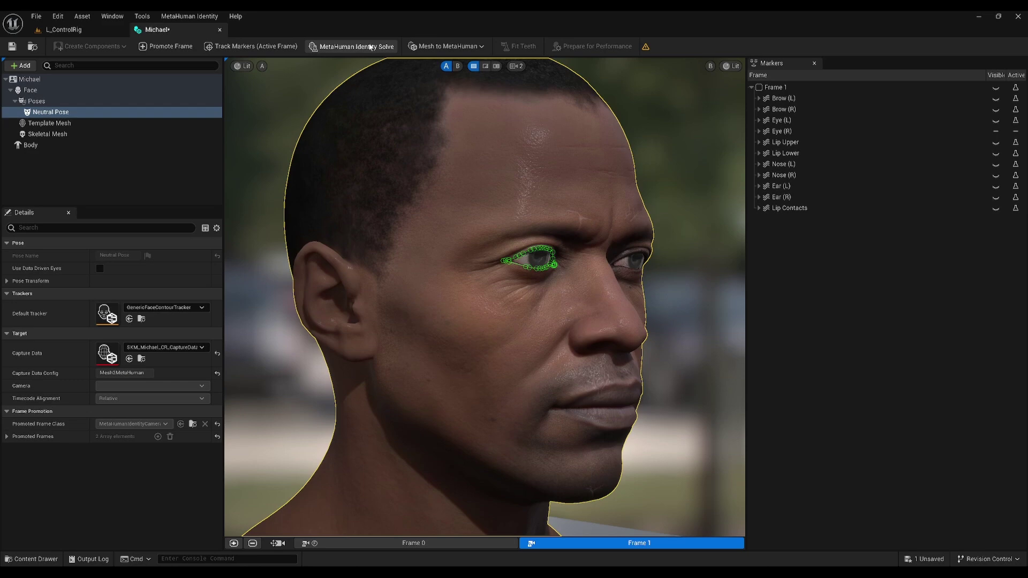
pyautogui.click(370, 47)
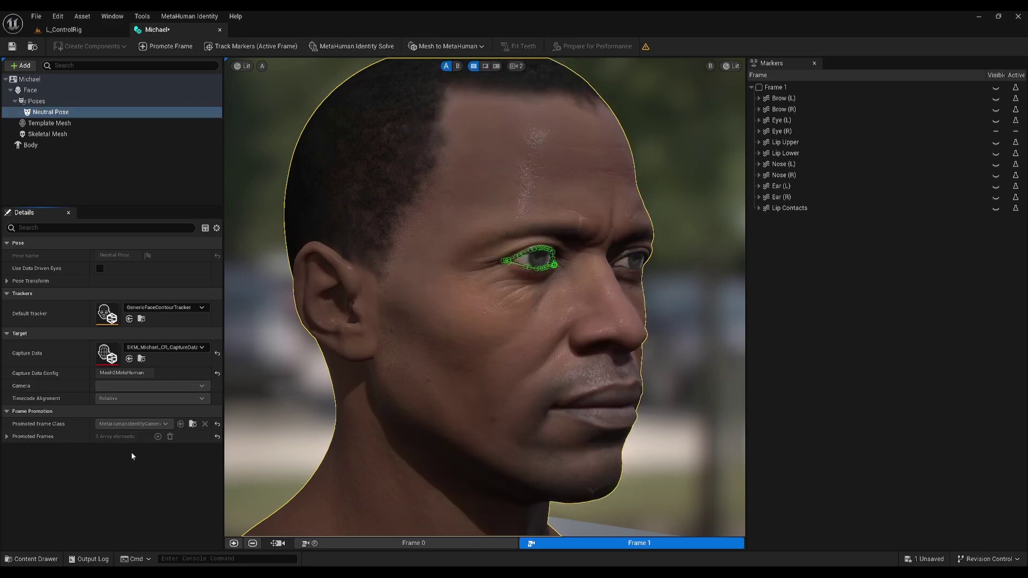
# Choose the tall, medium-build male body and auto-rig the identity as Skeletal Mesh + Full MetaHuman.
pyautogui.click(63, 142)
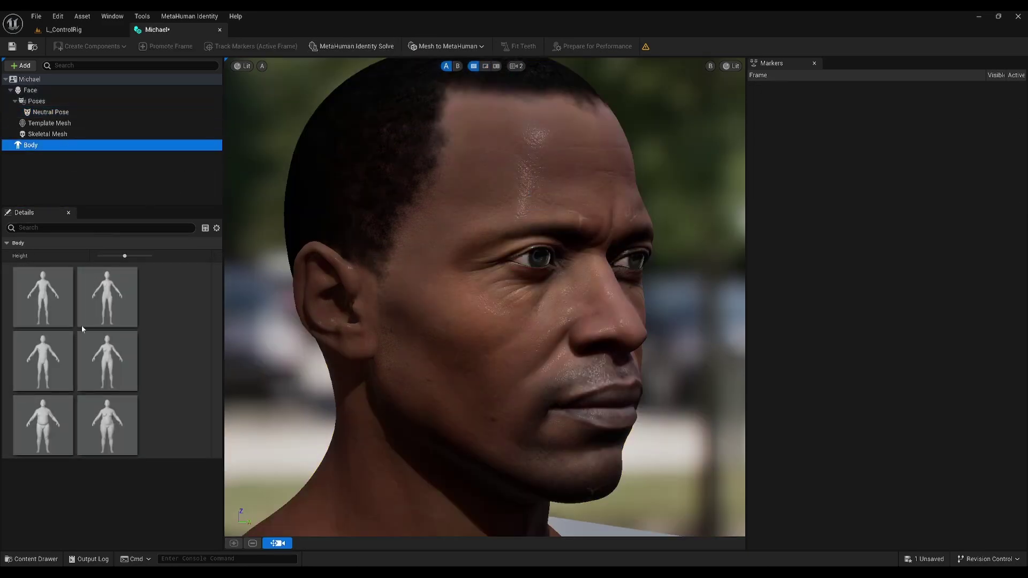
pyautogui.moveTo(125, 256); pyautogui.dragTo(160, 254)
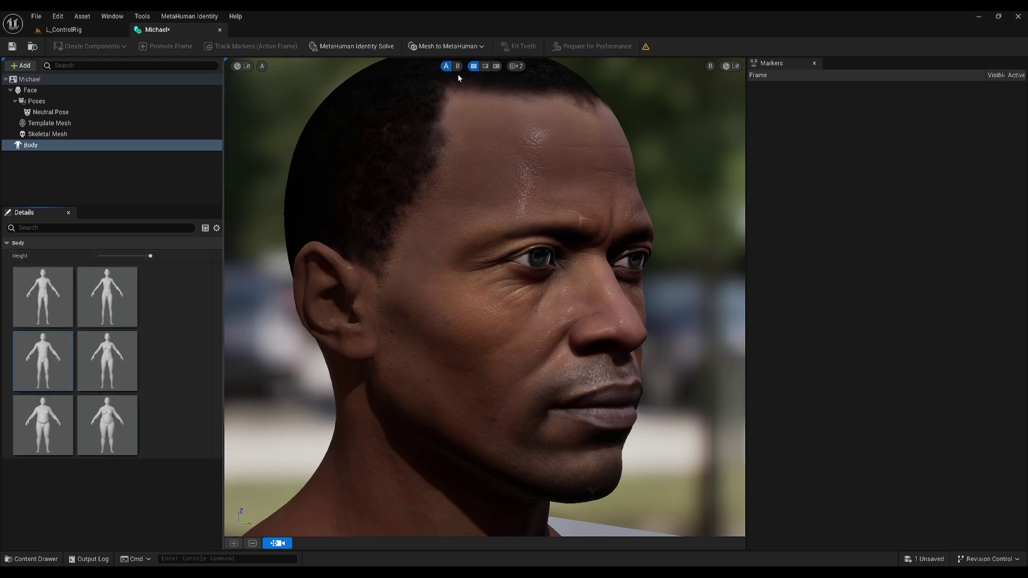
pyautogui.click(481, 47)
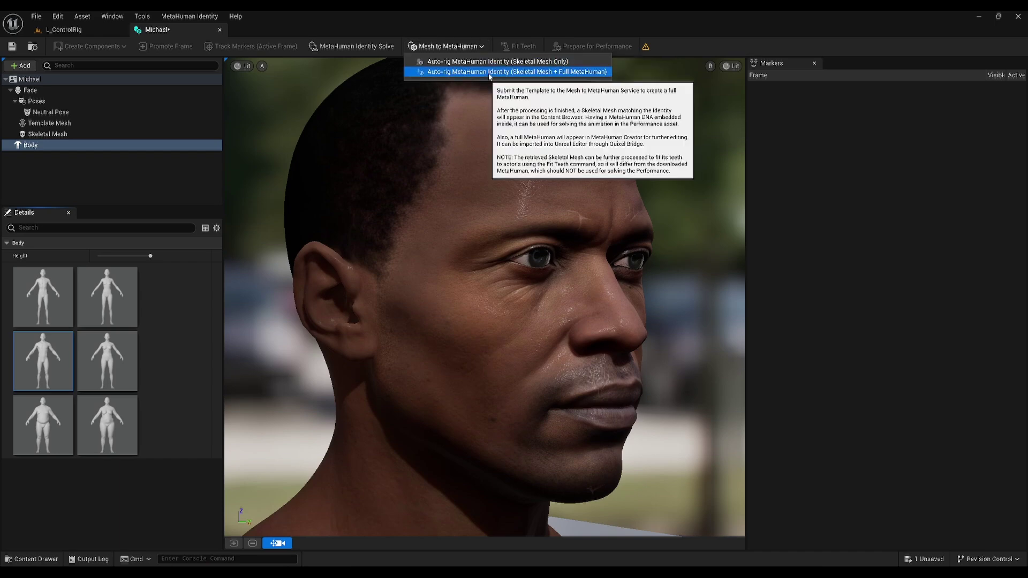
pyautogui.click(489, 73)
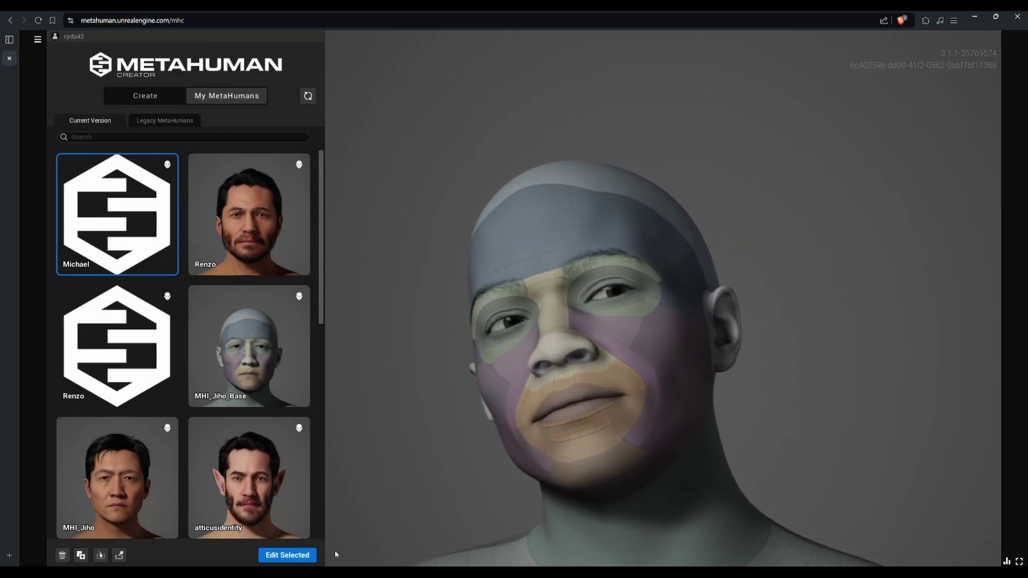
# Switch to MetaHuman Creator, open the Michael MetaHuman for editing and show its Custom Mesh controls.
pyautogui.click(288, 555)
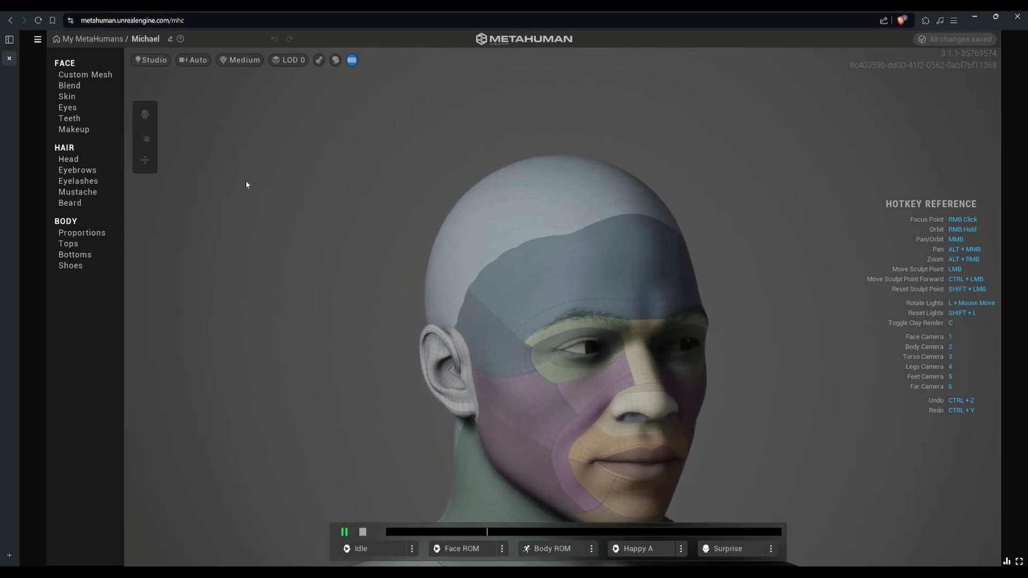
pyautogui.click(99, 78)
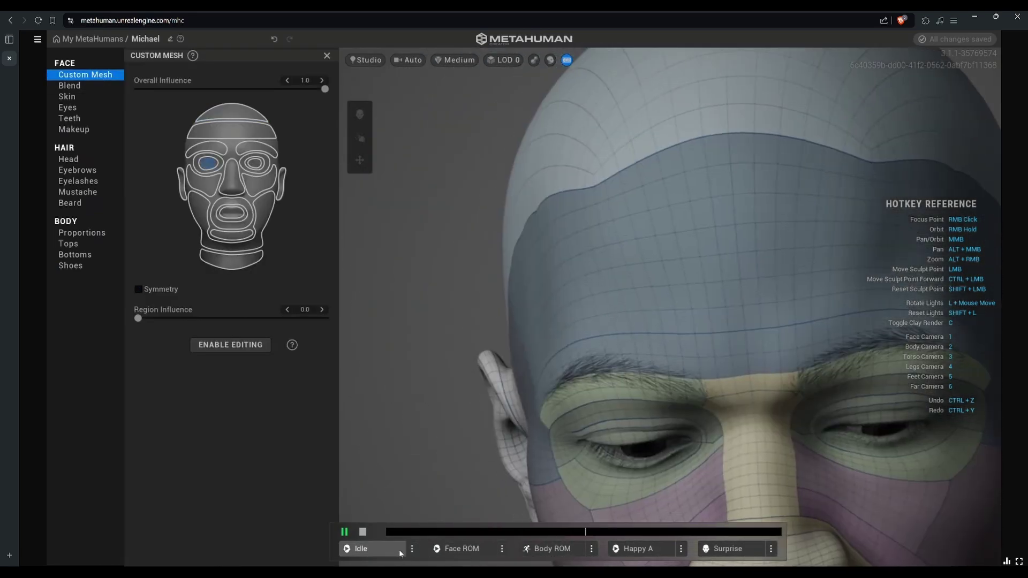
# Preview the Happy and Sad expressions while testing the Region Influence around the right eye.
pyautogui.click(501, 549)
pyautogui.click(535, 221)
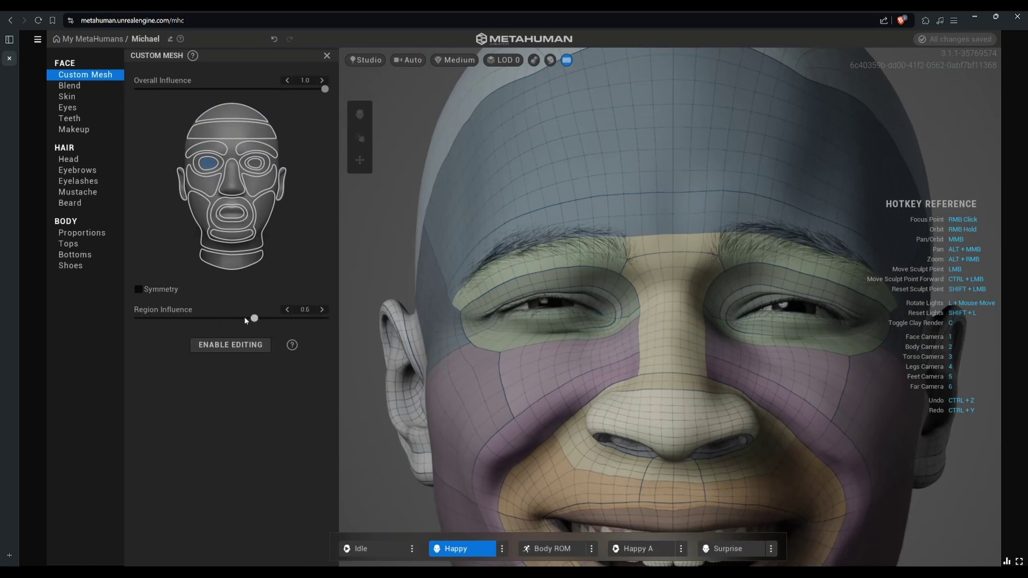
pyautogui.click(502, 549)
pyautogui.click(535, 246)
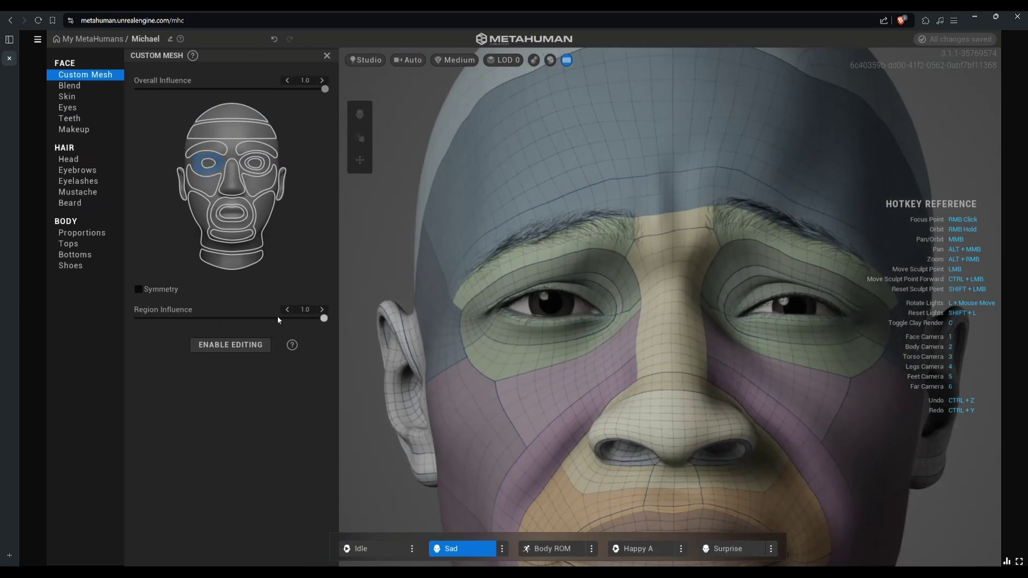
pyautogui.click(493, 543)
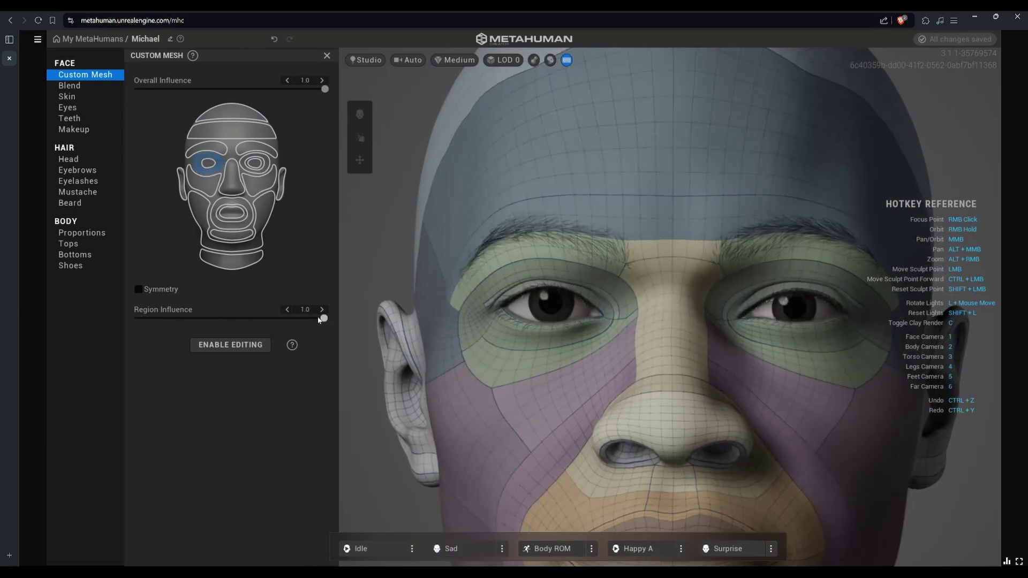
# Set the right eye's Region Influence to 0.2 in the custom mesh while checking the eyelid shape up close.
pyautogui.moveTo(125, 324); pyautogui.dragTo(124, 323)
pyautogui.scroll(4, 474, 320)
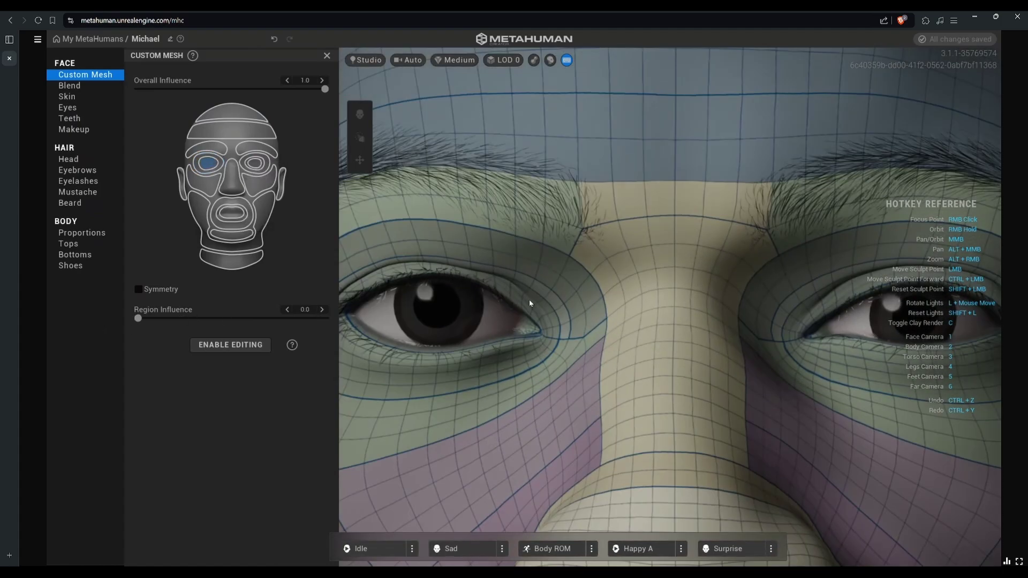
pyautogui.moveTo(530, 302); pyautogui.dragTo(682, 298, button='right')
pyautogui.moveTo(251, 318)
pyautogui.mouseDown()
pyautogui.moveTo(138, 319)
pyautogui.moveTo(231, 318)
pyautogui.mouseUp()
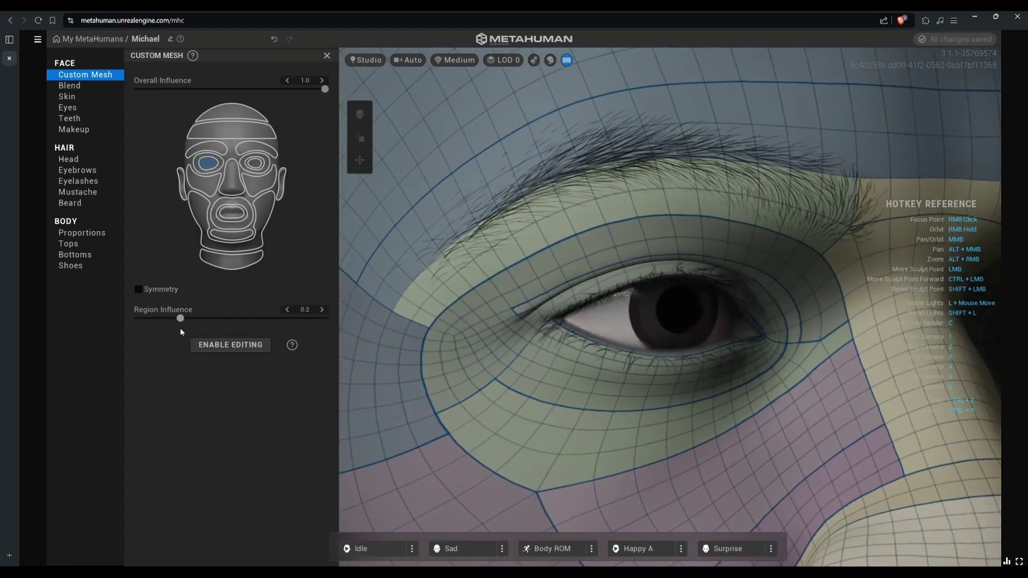
# Set the left eye's Region Influence to 0.3 in the custom mesh.
pyautogui.scroll(-5, 615, 357)
pyautogui.moveTo(616, 356); pyautogui.dragTo(617, 401, button='right')
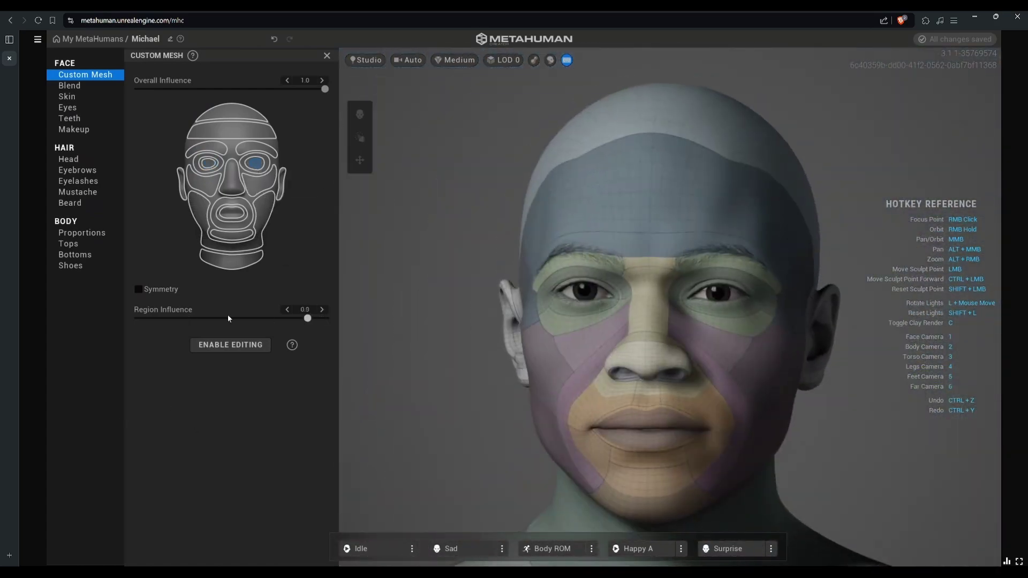
pyautogui.moveTo(594, 341); pyautogui.dragTo(570, 356, button='right')
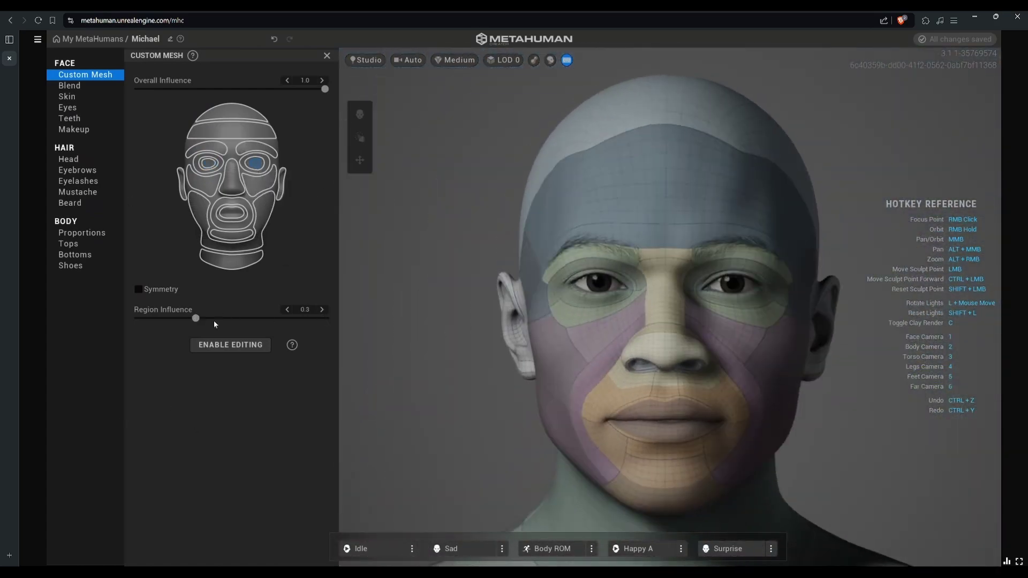
# Give the face a dark brown skin colour to match Michael's complexion.
pyautogui.click(67, 97)
pyautogui.click(252, 113)
pyautogui.moveTo(378, 151); pyautogui.dragTo(385, 201)
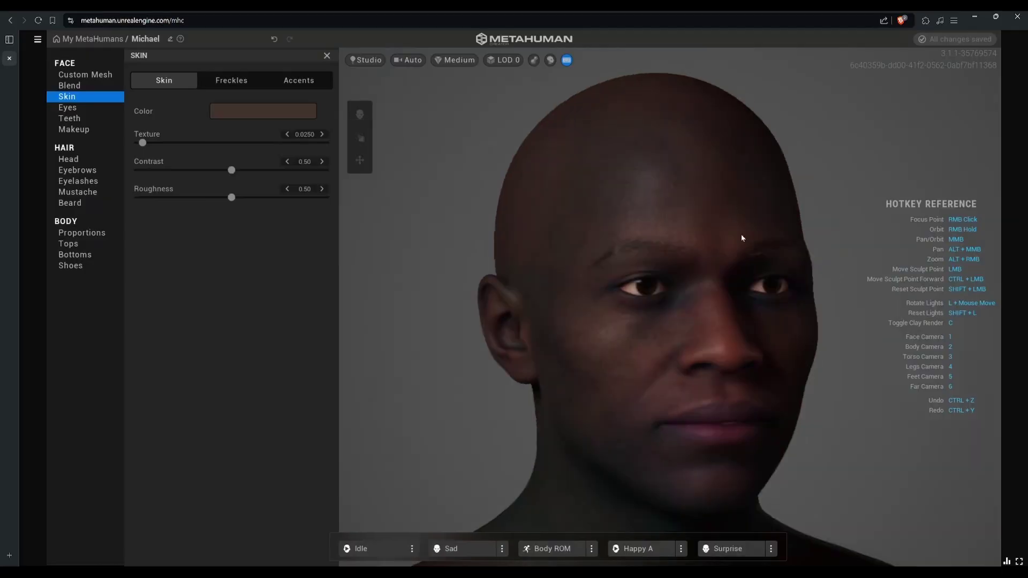
pyautogui.click(263, 111)
pyautogui.click(380, 194)
# Apply the third freckle pattern at Density 0.59 and Strength 0.13, and refine the skin Texture with Contrast 0.49 and Roughness 0.71.
pyautogui.click(232, 80)
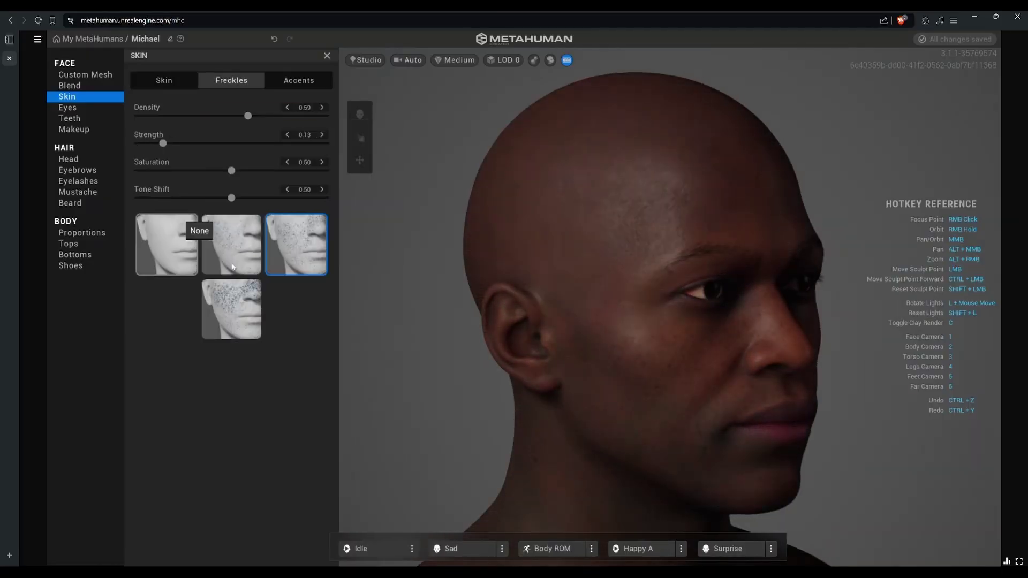
pyautogui.click(164, 80)
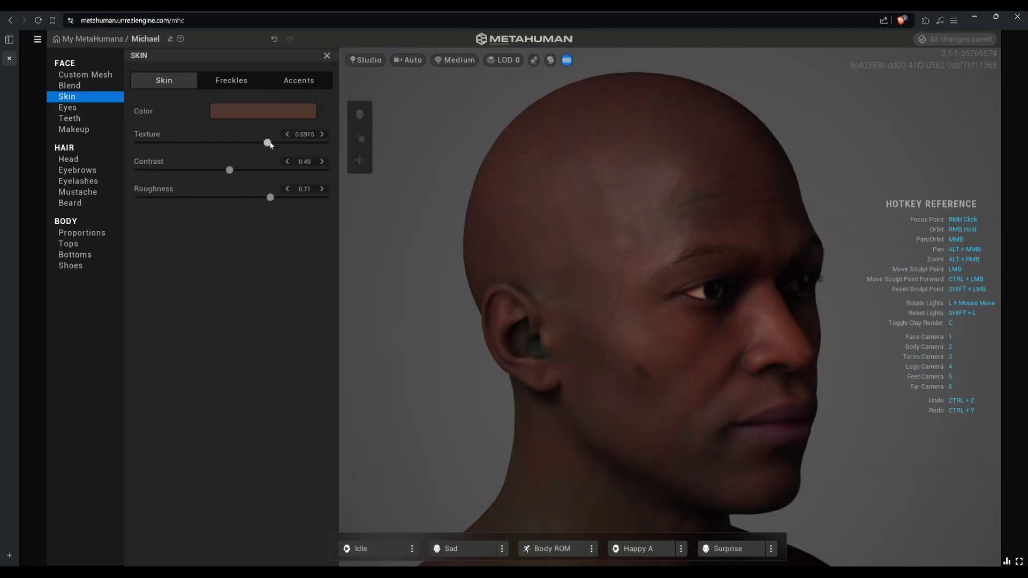
pyautogui.click(287, 134)
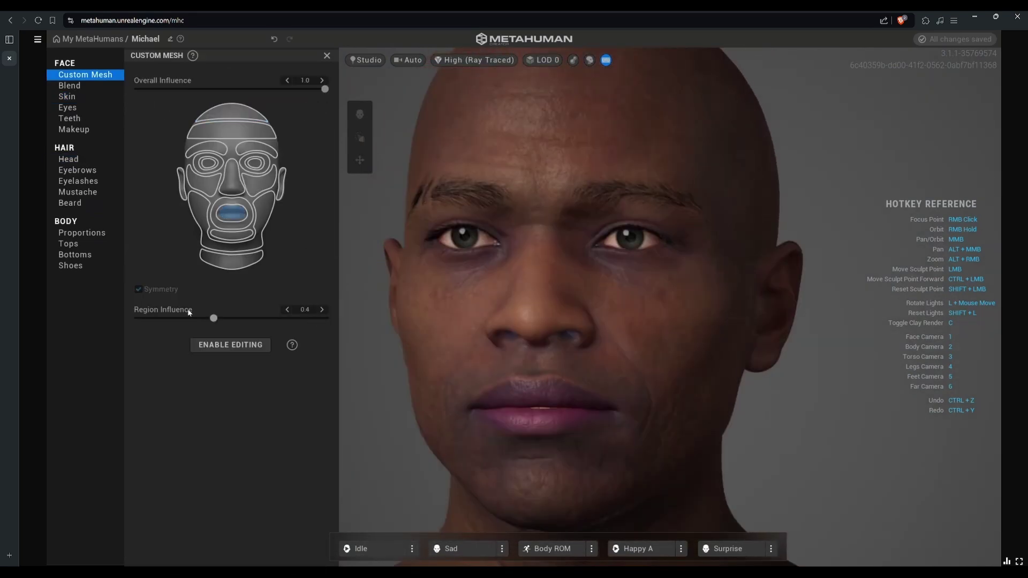
# Reduce the lips' Region Influence below 0.4 in the custom mesh.
pyautogui.moveTo(213, 318); pyautogui.dragTo(189, 318)
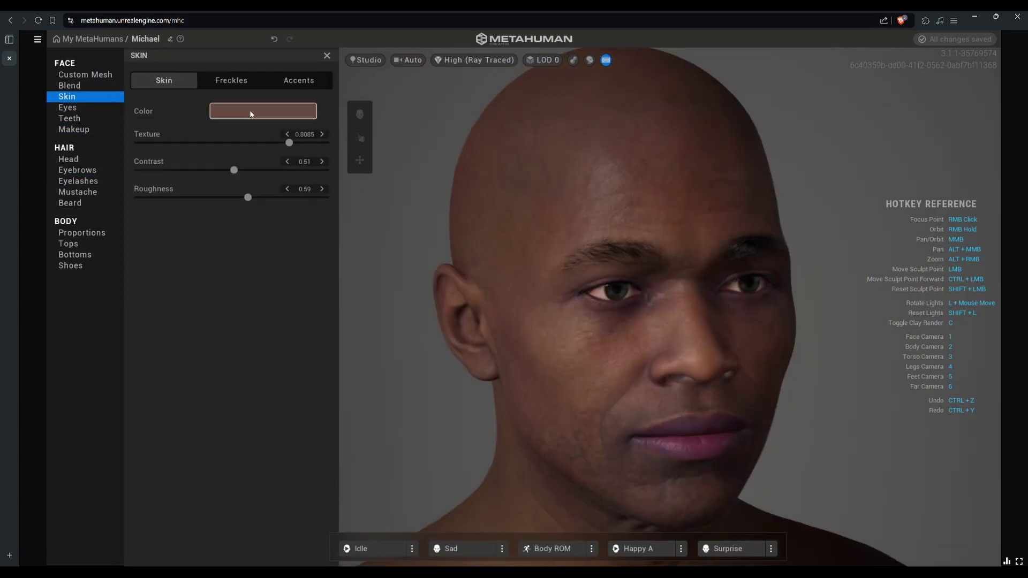
# Set the skin colour to U 0.86 and V 0.90, and fine-tune the Texture with Contrast 0.44 and Roughness 0.50.
pyautogui.click(263, 111)
pyautogui.moveTo(367, 247); pyautogui.dragTo(372, 248)
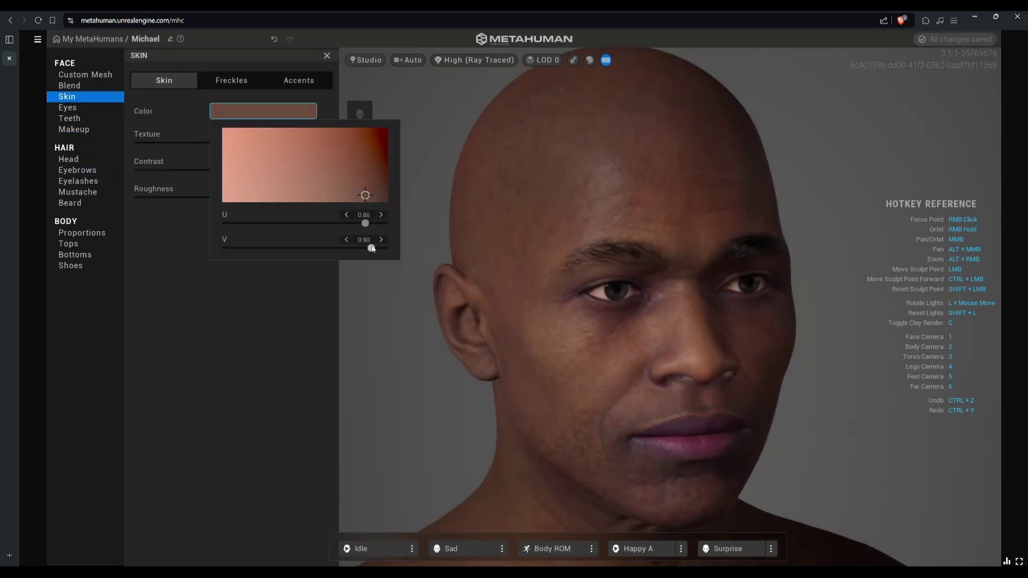
pyautogui.moveTo(292, 142); pyautogui.dragTo(303, 143)
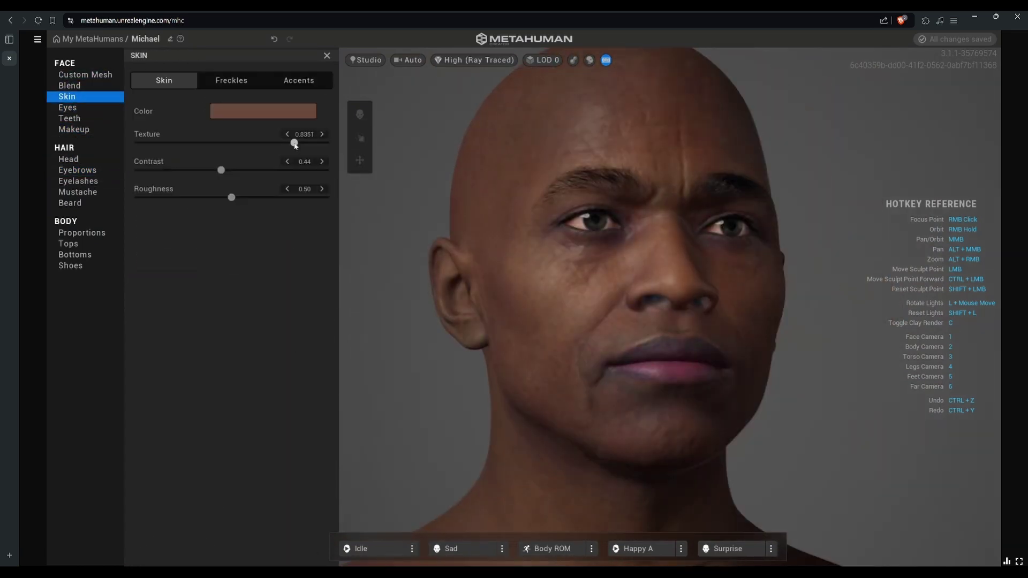
pyautogui.moveTo(280, 143); pyautogui.dragTo(319, 144)
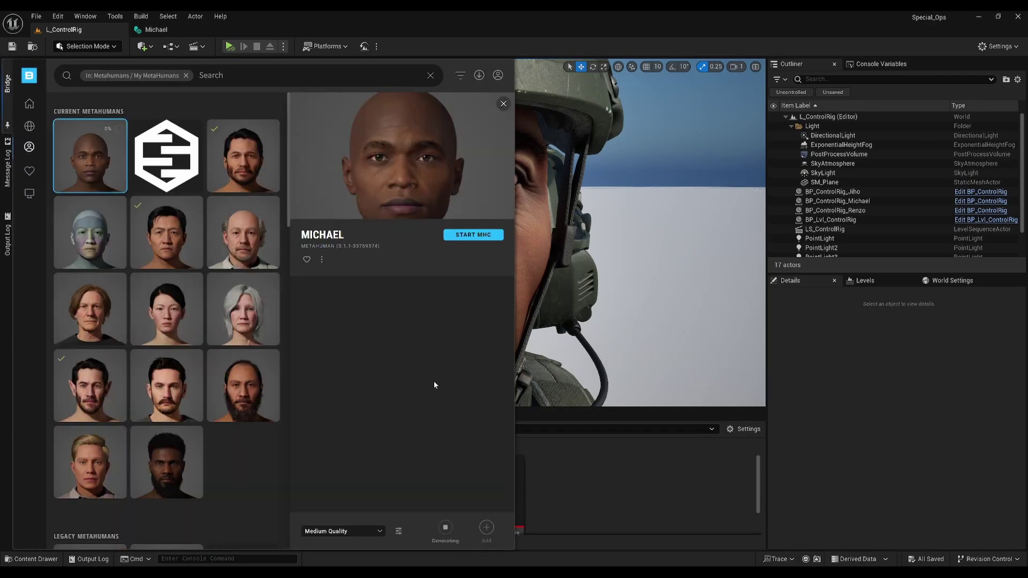
# In Unreal Engine's Bridge, add the Michael MetaHuman to the project and import its changed DNA source file with Michael's skeletal mesh assigned.
pyautogui.click(485, 527)
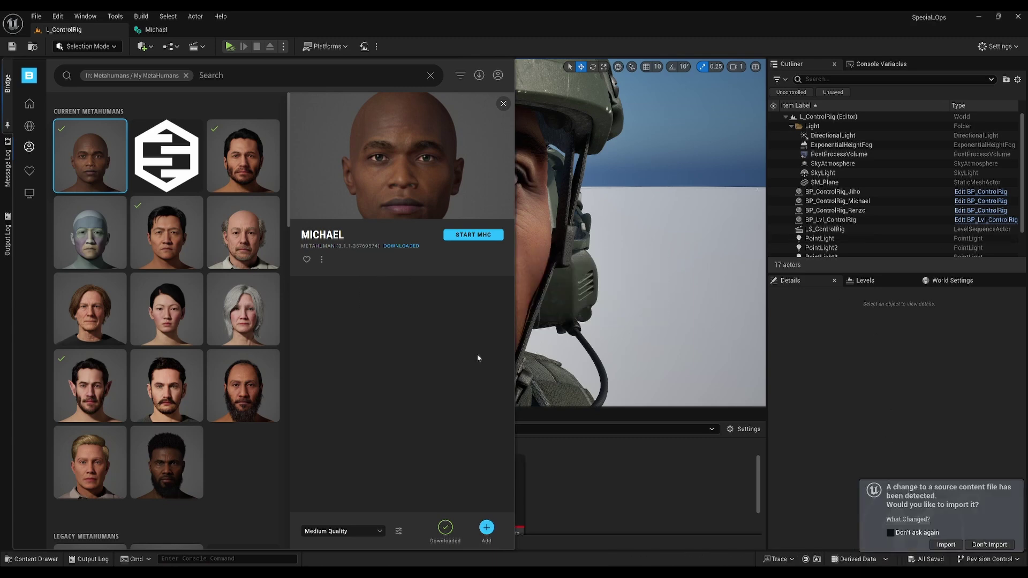
pyautogui.click(944, 545)
pyautogui.click(546, 178)
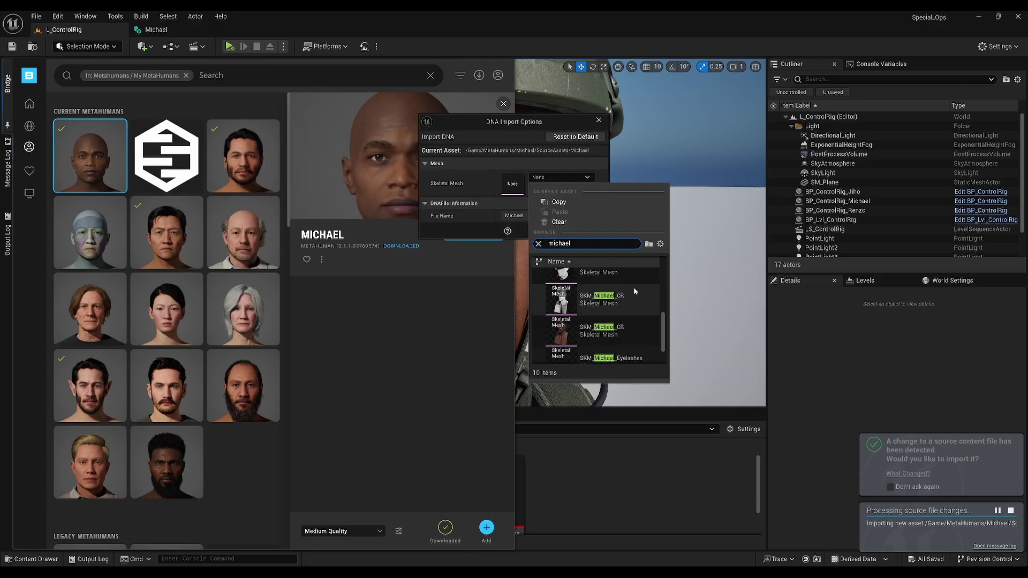
pyautogui.click(623, 343)
pyautogui.click(555, 230)
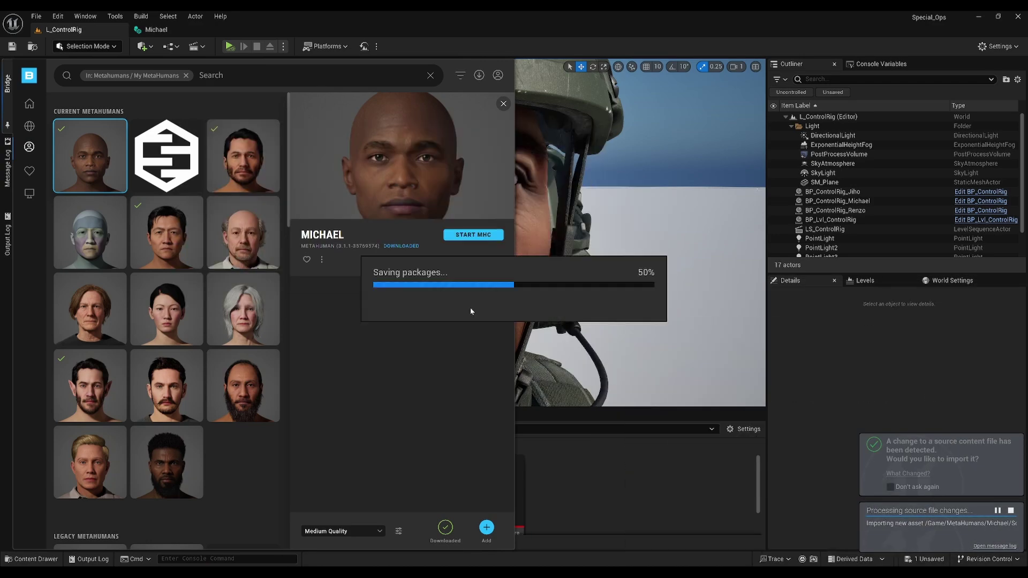